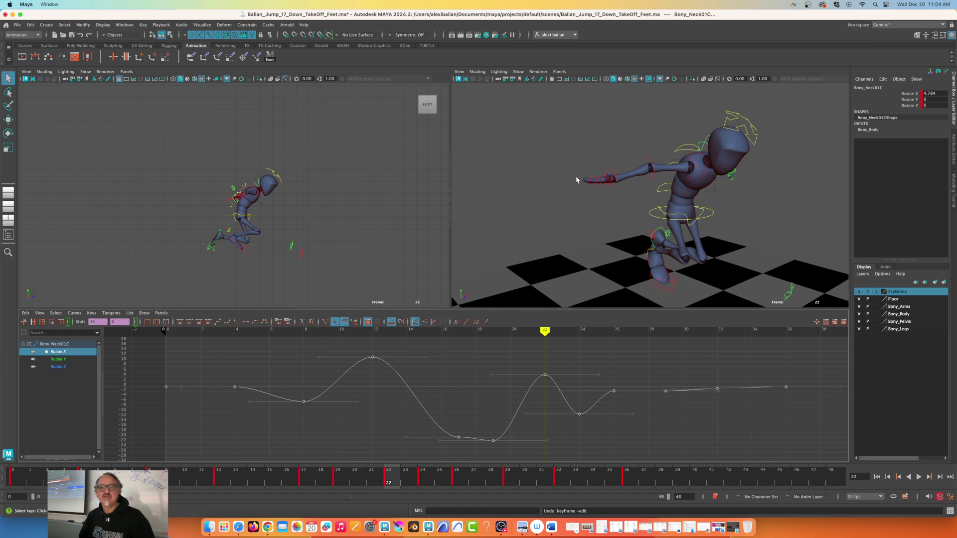
# Step: Examine the jumping pose at frame 22 in both views and deselect the keys on the neck's Rotate X curve
pyautogui.keyDown('alt'); pyautogui.moveTo(551, 180); pyautogui.dragTo(617, 154); pyautogui.keyUp('alt')
pyautogui.scroll(3, 617, 155)
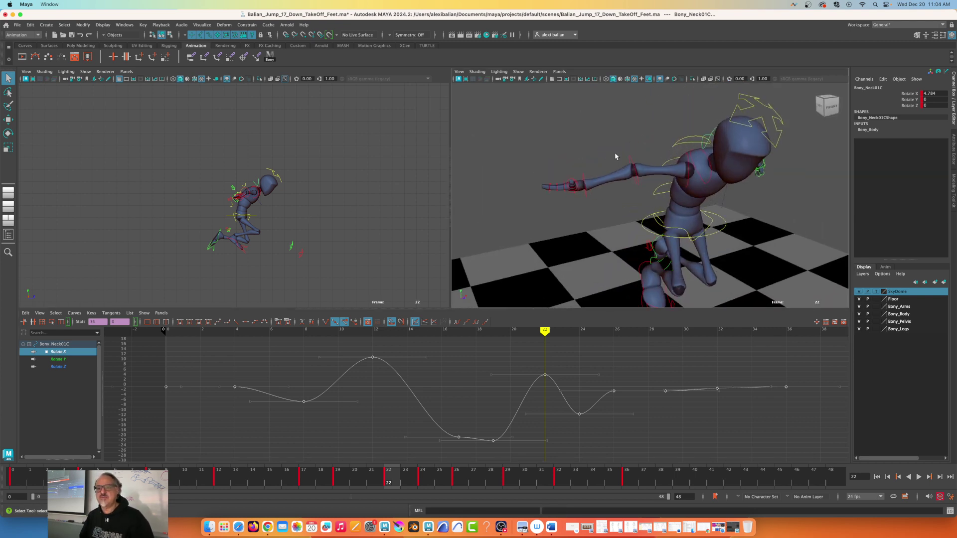
pyautogui.scroll(2, 312, 182)
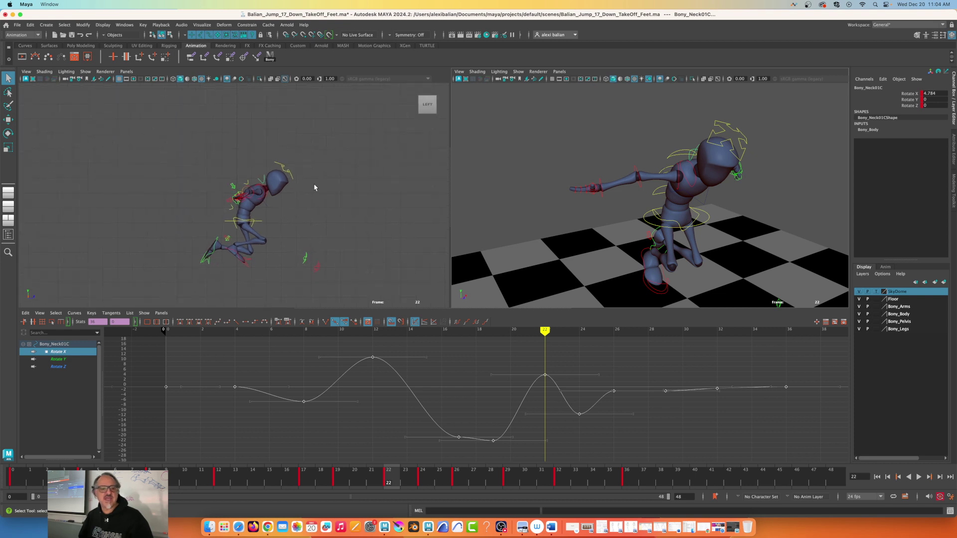
pyautogui.click(410, 411)
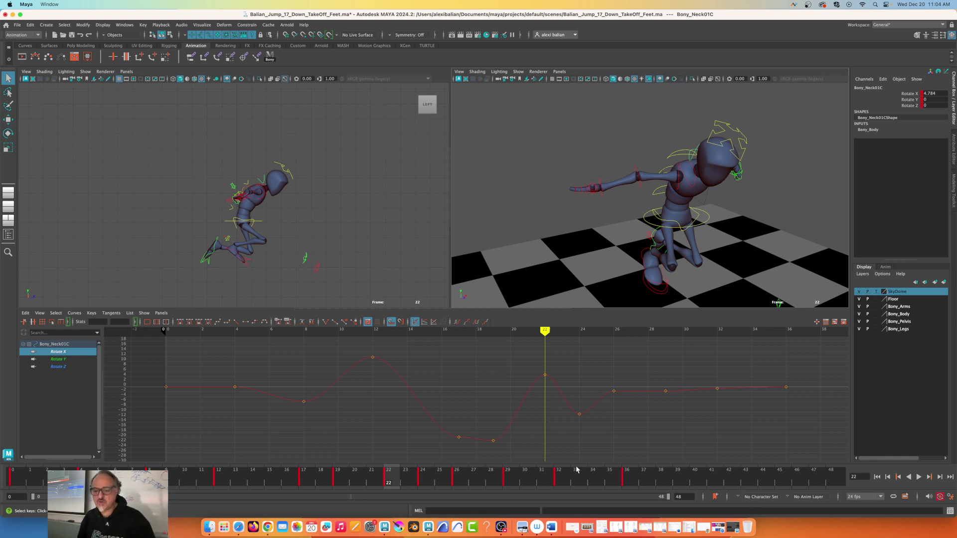
# Step: Switch to the Jump_17a_Neck_Headf_Feet scene, examine the first and last keys of its neck Rotate X curve, and return to the working scene
pyautogui.click(729, 529)
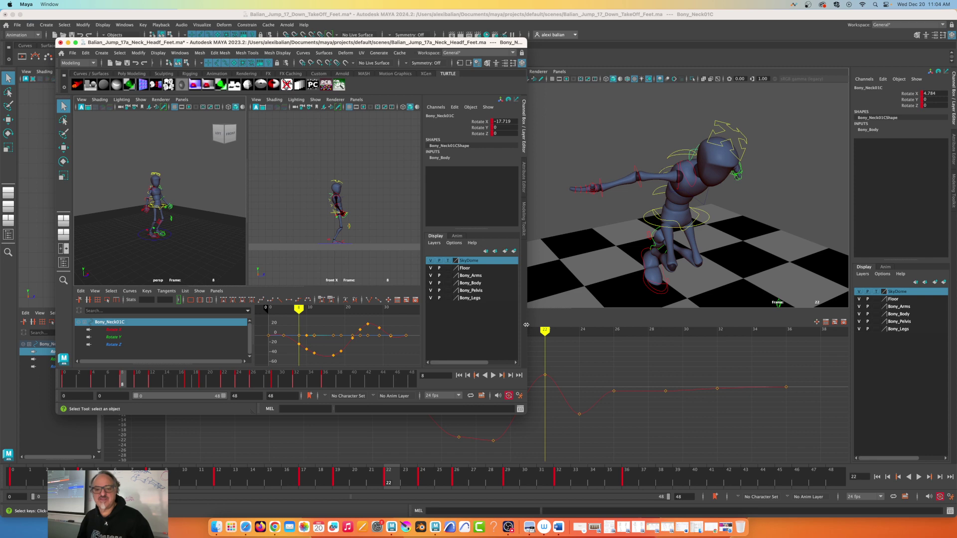
pyautogui.moveTo(528, 325); pyautogui.dragTo(900, 324)
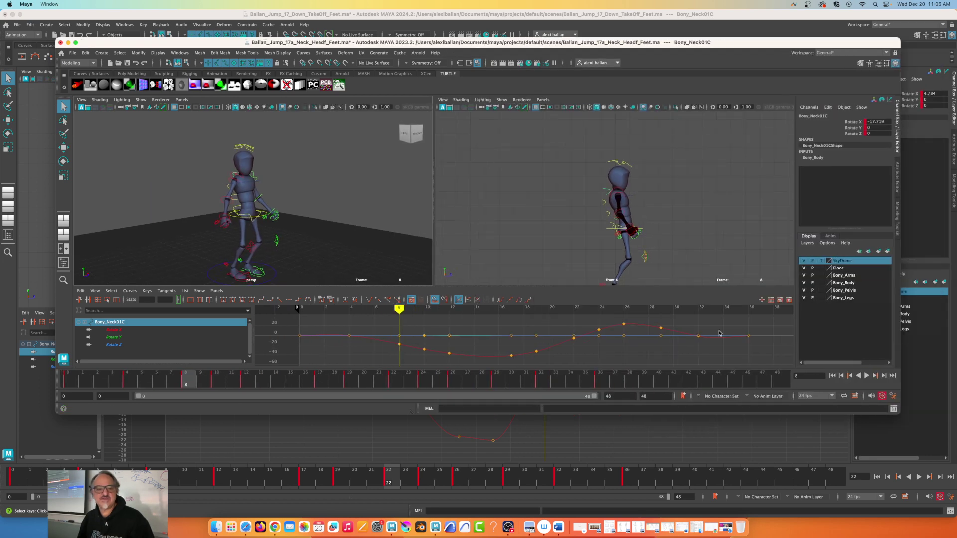
pyautogui.click(115, 330)
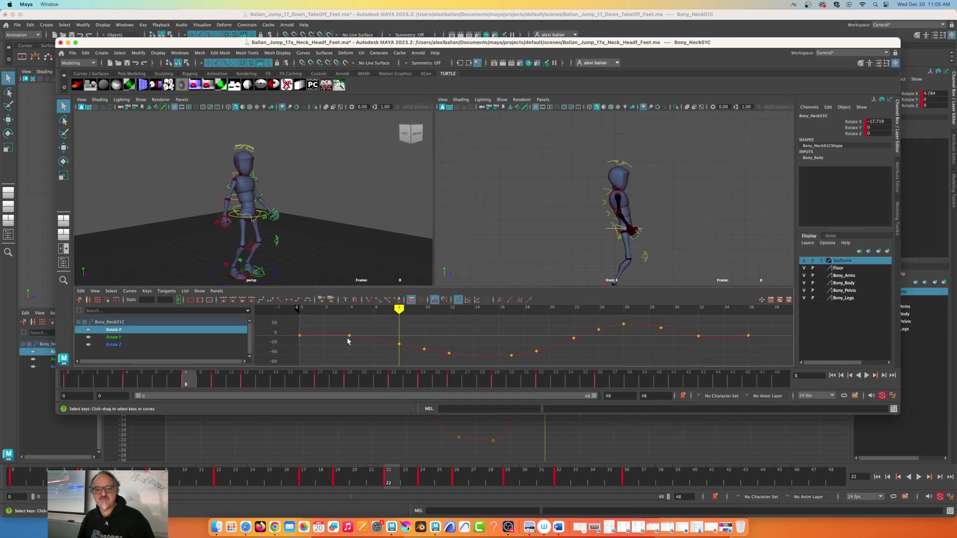
pyautogui.moveTo(291, 345); pyautogui.dragTo(314, 349)
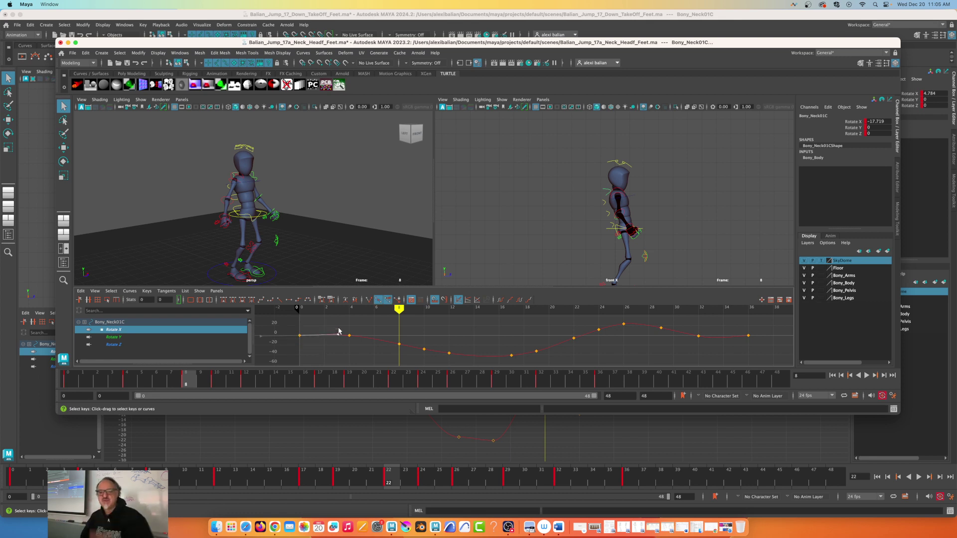
pyautogui.moveTo(767, 352); pyautogui.dragTo(720, 343)
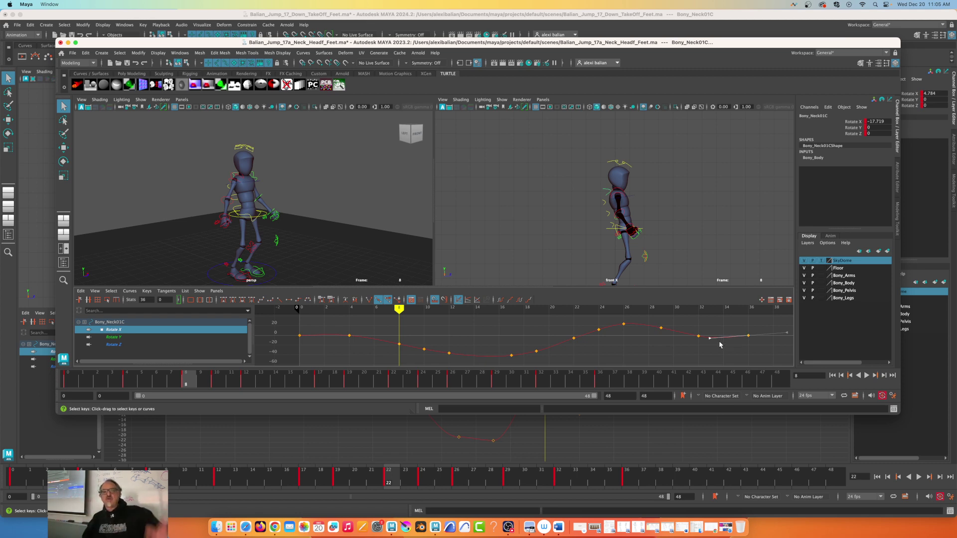
pyautogui.click(68, 42)
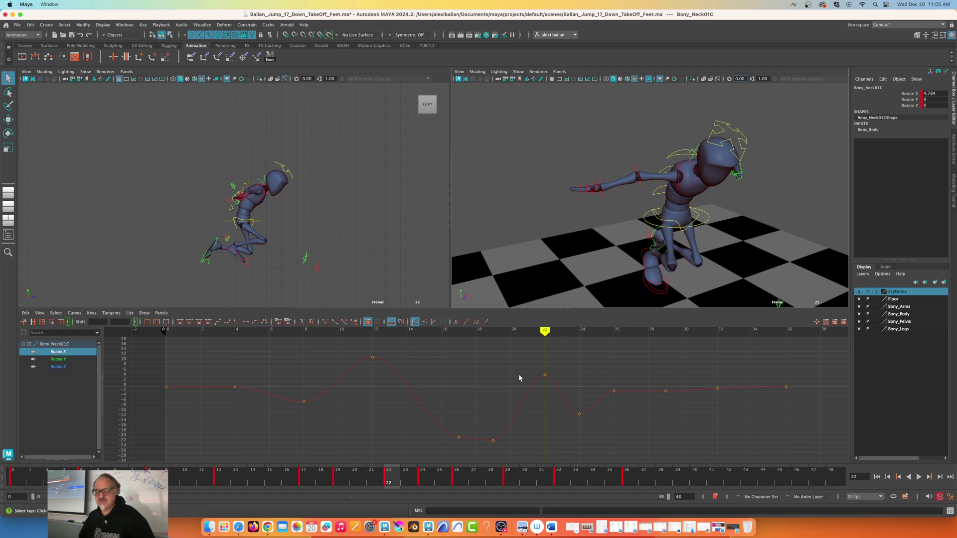
# Step: Activate the Rotate tool for the neck control, enlarge the viewports above the curve area, and play back the jump animation
pyautogui.keyDown('alt'); pyautogui.moveTo(588, 185); pyautogui.dragTo(600, 182); pyautogui.keyUp('alt')
pyautogui.click(8, 132)
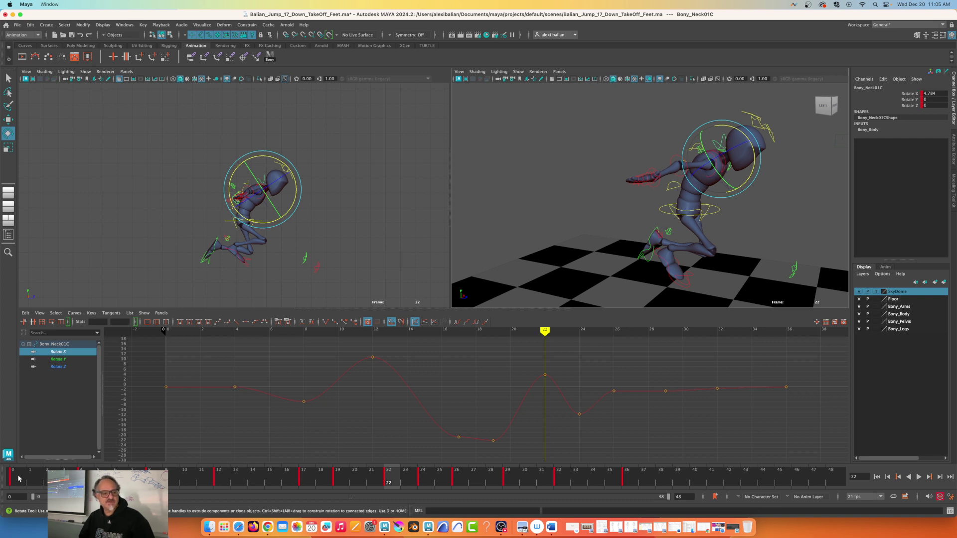
pyautogui.moveTo(18, 479); pyautogui.dragTo(98, 479)
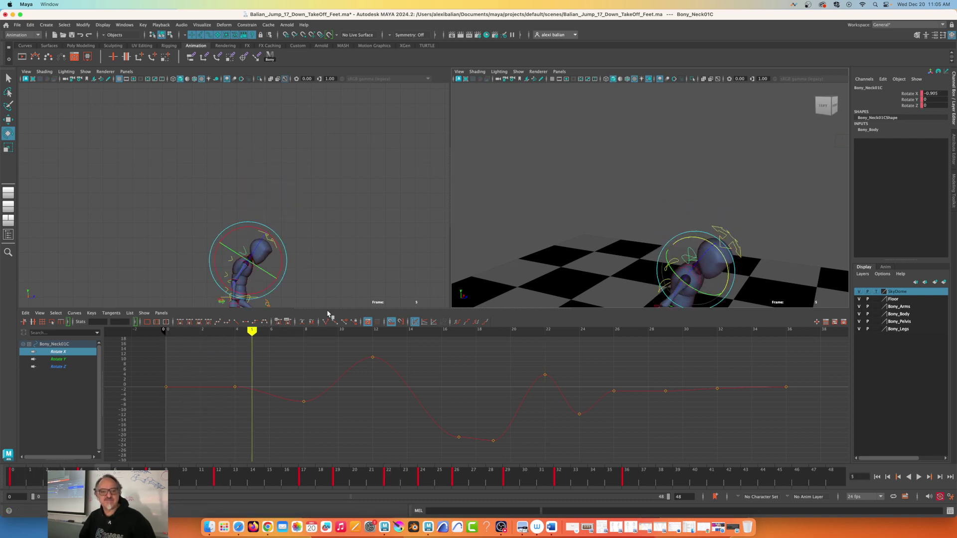
pyautogui.moveTo(328, 309); pyautogui.dragTo(328, 347)
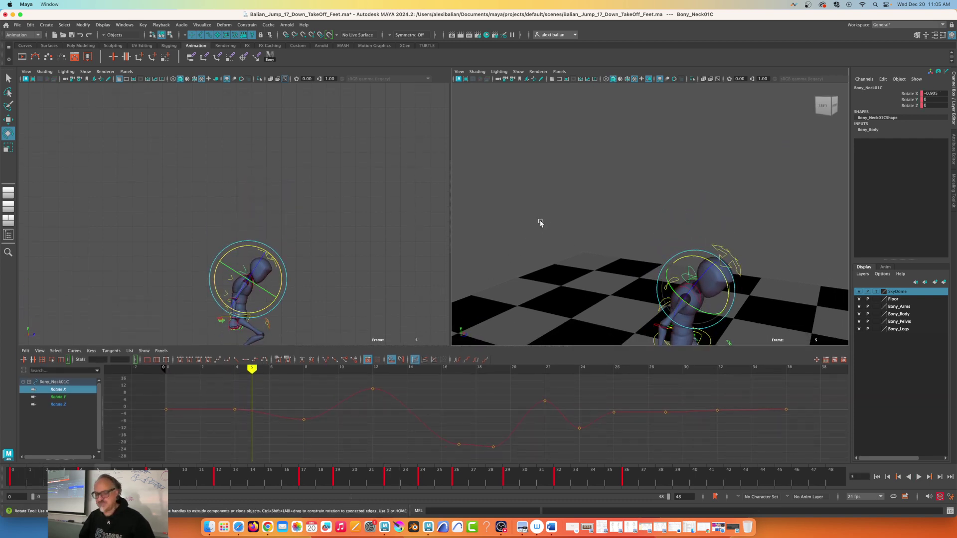
pyautogui.keyDown('alt'); pyautogui.moveTo(589, 233); pyautogui.dragTo(589, 148); pyautogui.keyUp('alt')
pyautogui.keyDown('alt'); pyautogui.moveTo(605, 195); pyautogui.dragTo(633, 198); pyautogui.keyUp('alt')
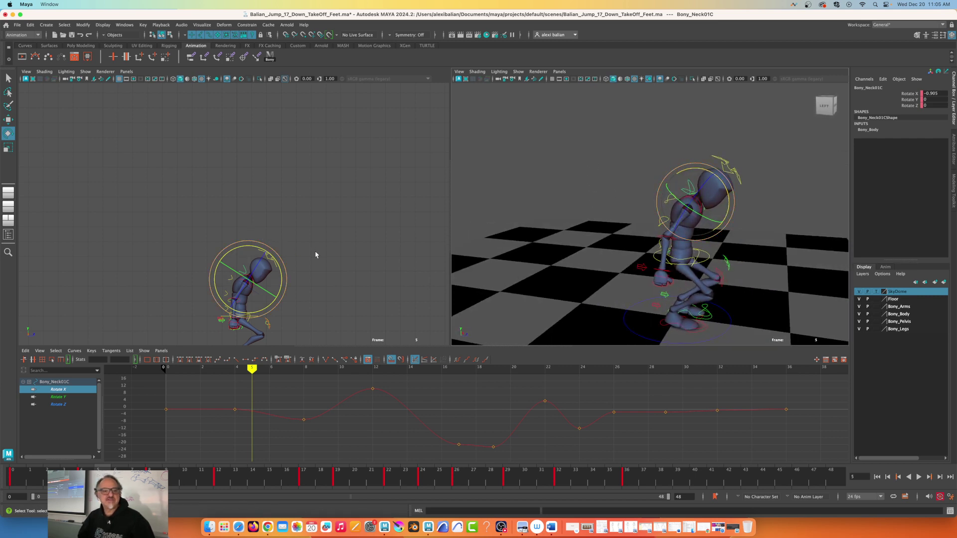
pyautogui.keyDown('alt'); pyautogui.moveTo(315, 255); pyautogui.dragTo(323, 209, button='middle'); pyautogui.keyUp('alt')
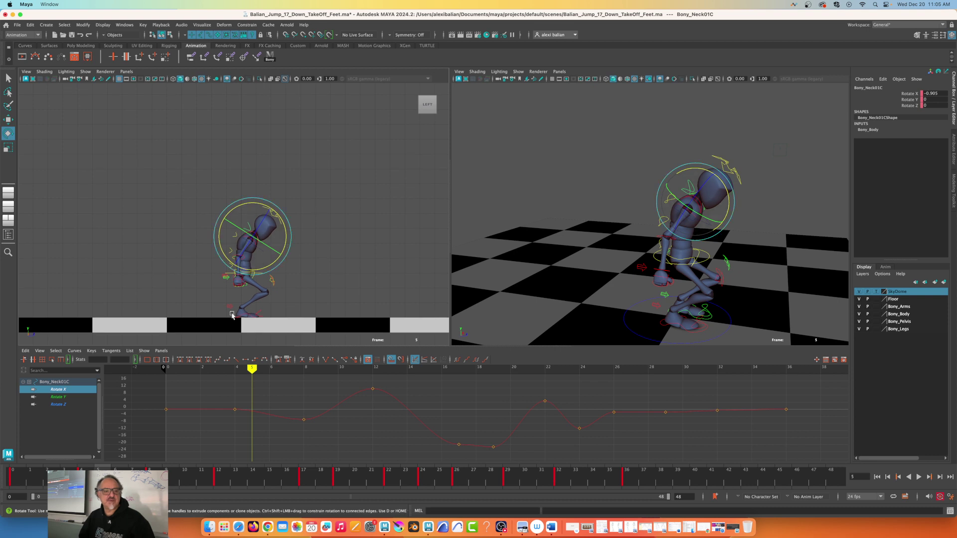
pyautogui.hotkey('alt', 'v')
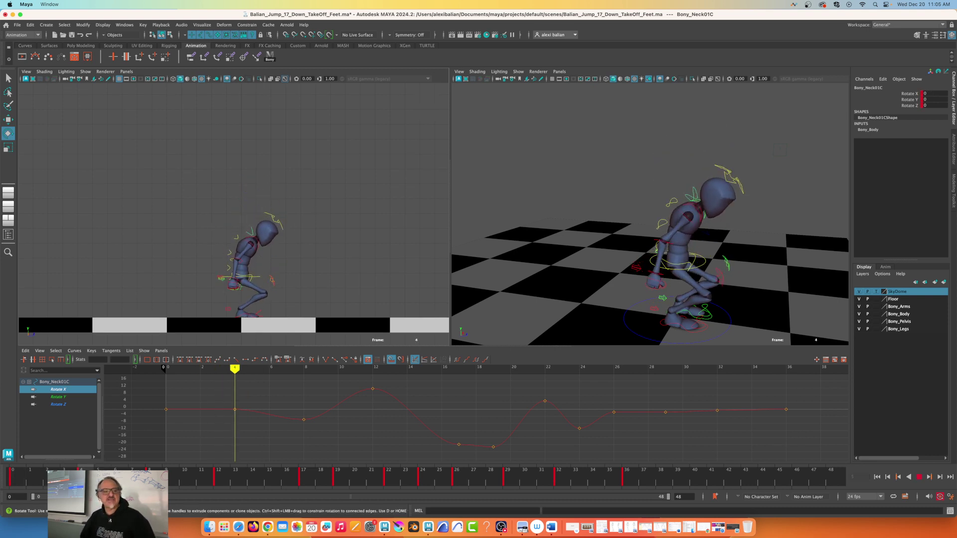
# Step: At frame 12, tilt the neck control back to about -31.4 in Rotate X and fit its curve in the graph
pyautogui.click(207, 473)
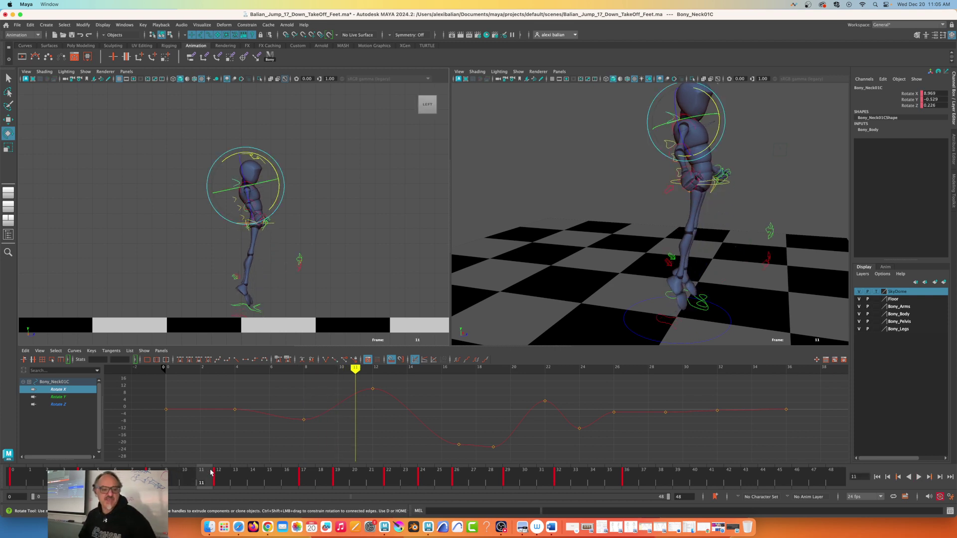
pyautogui.moveTo(211, 473); pyautogui.dragTo(218, 477)
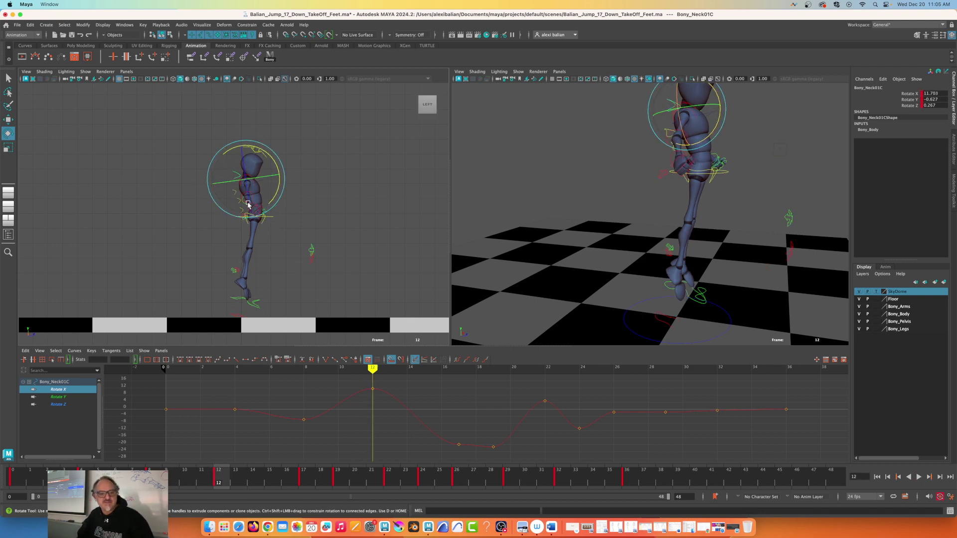
pyautogui.moveTo(224, 149); pyautogui.dragTo(204, 169)
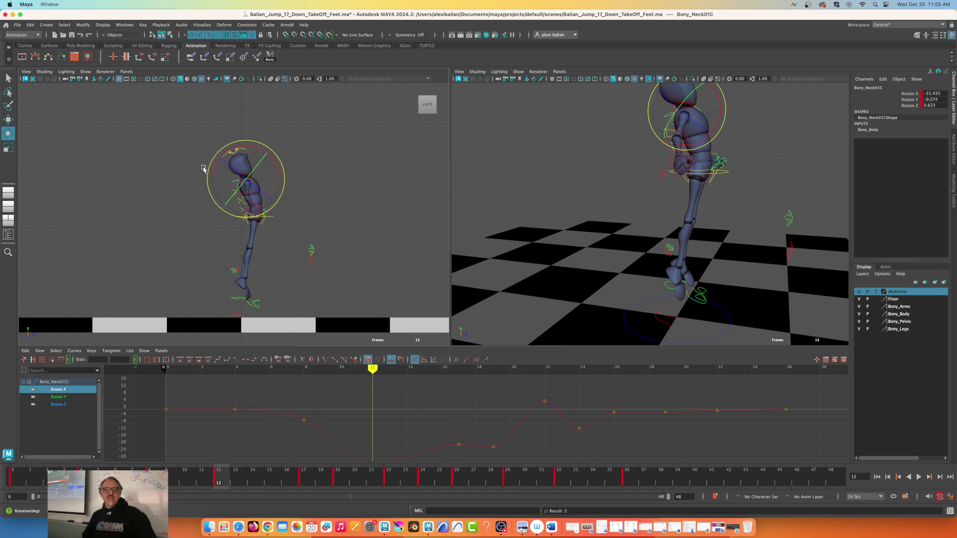
pyautogui.press('a')
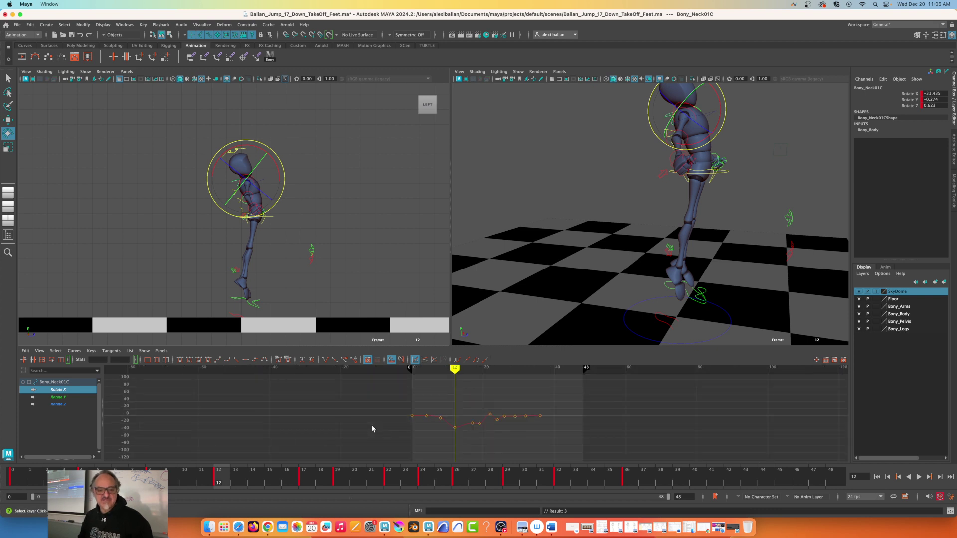
pyautogui.moveTo(306, 389); pyautogui.dragTo(654, 456)
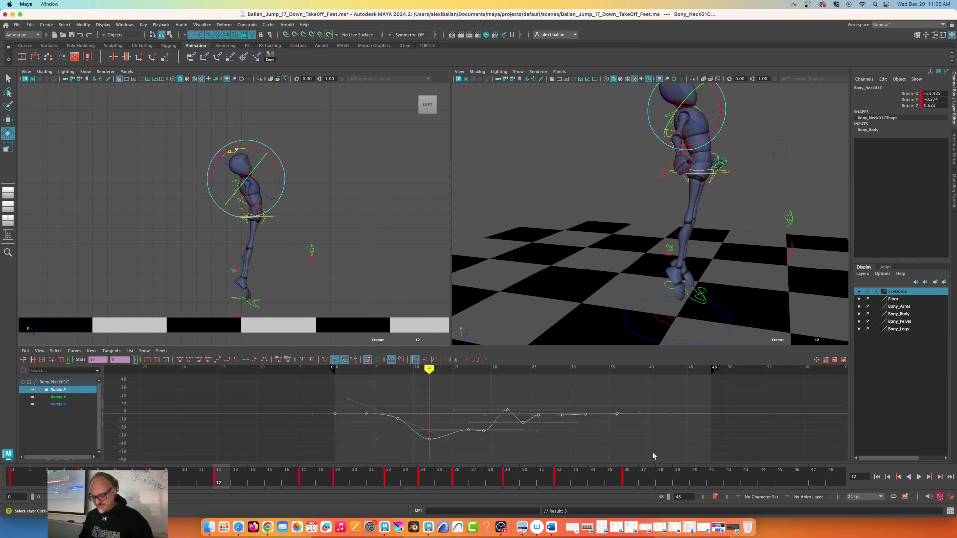
pyautogui.press('f')
pyautogui.click(366, 423)
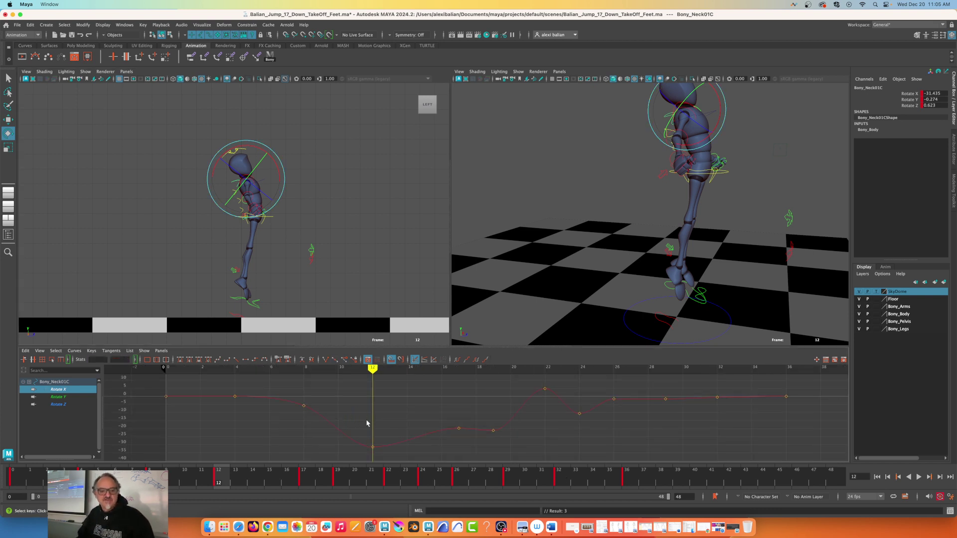
# Step: Flatten the tangent of the Rotate X key at frame 8 and tilt the neck further back to about -42 at frame 12
pyautogui.moveTo(385, 432); pyautogui.dragTo(363, 456)
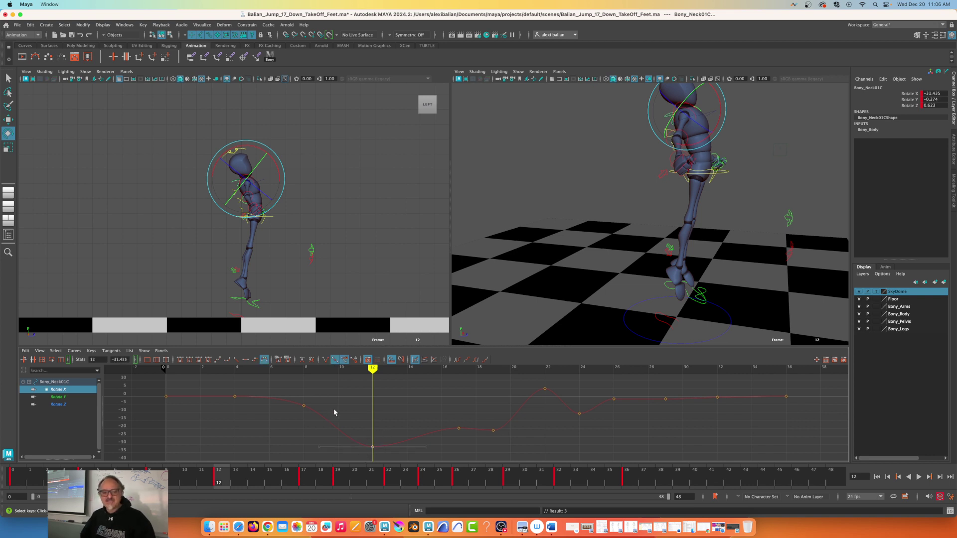
pyautogui.moveTo(328, 393); pyautogui.dragTo(290, 420)
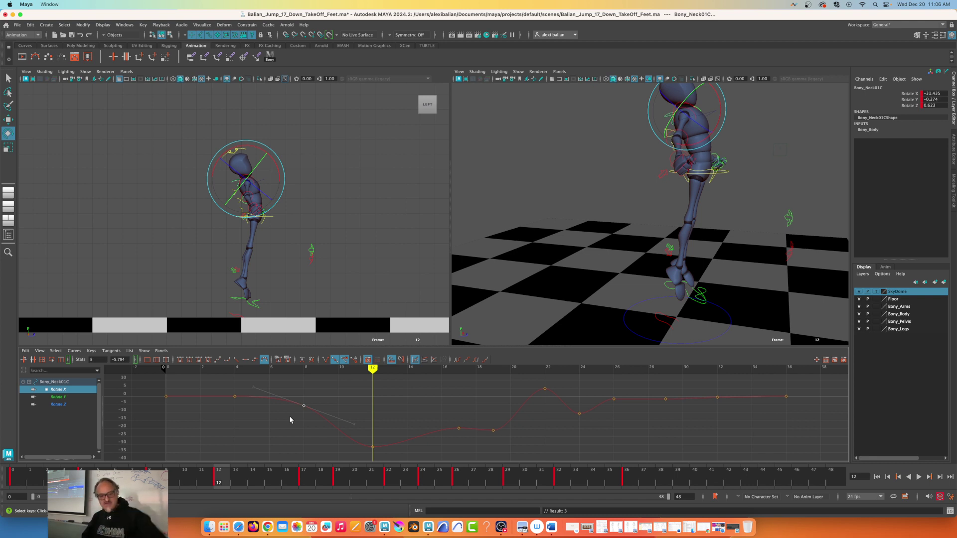
pyautogui.moveTo(354, 425); pyautogui.dragTo(320, 410)
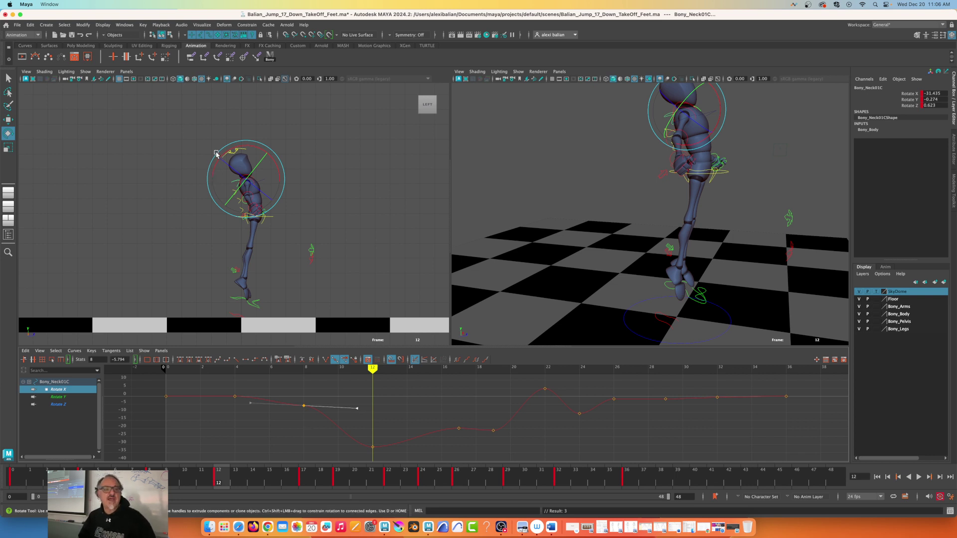
pyautogui.moveTo(216, 154); pyautogui.dragTo(223, 160)
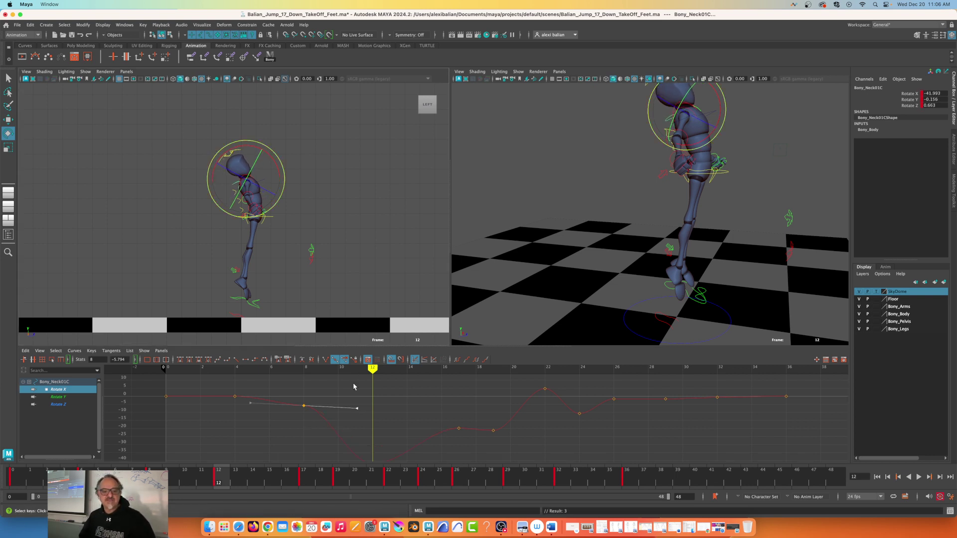
pyautogui.scroll(-3, 359, 394)
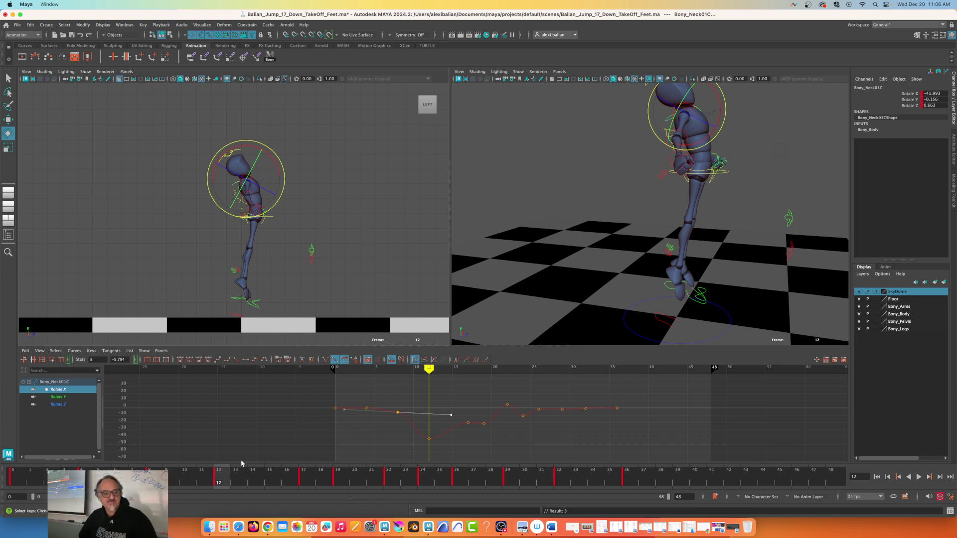
# Step: Review the pose at frame 21 and the neck's Rotate X keys from frames 17 to 26, and play the animation
pyautogui.moveTo(223, 479)
pyautogui.mouseDown()
pyautogui.moveTo(342, 489)
pyautogui.moveTo(387, 481)
pyautogui.moveTo(373, 480)
pyautogui.mouseUp()
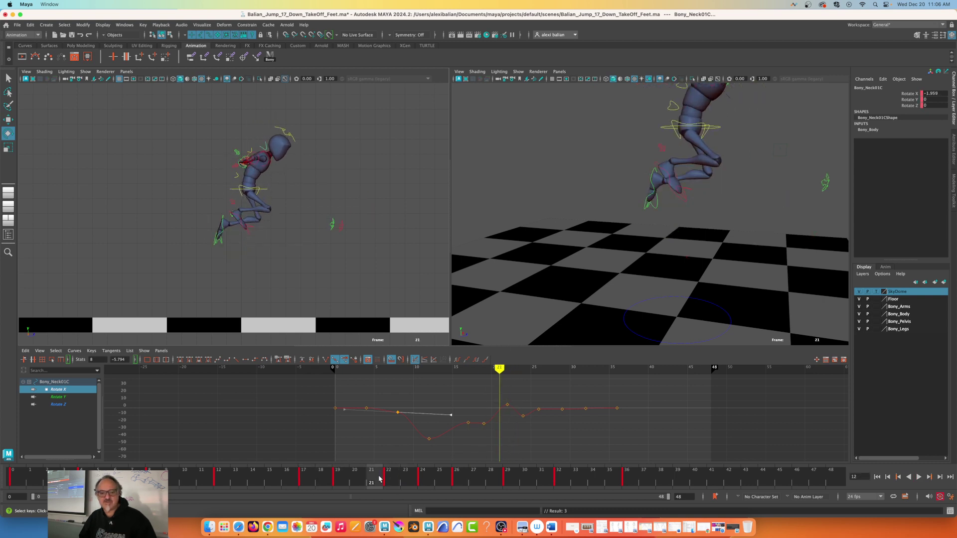
pyautogui.moveTo(444, 384); pyautogui.dragTo(557, 451)
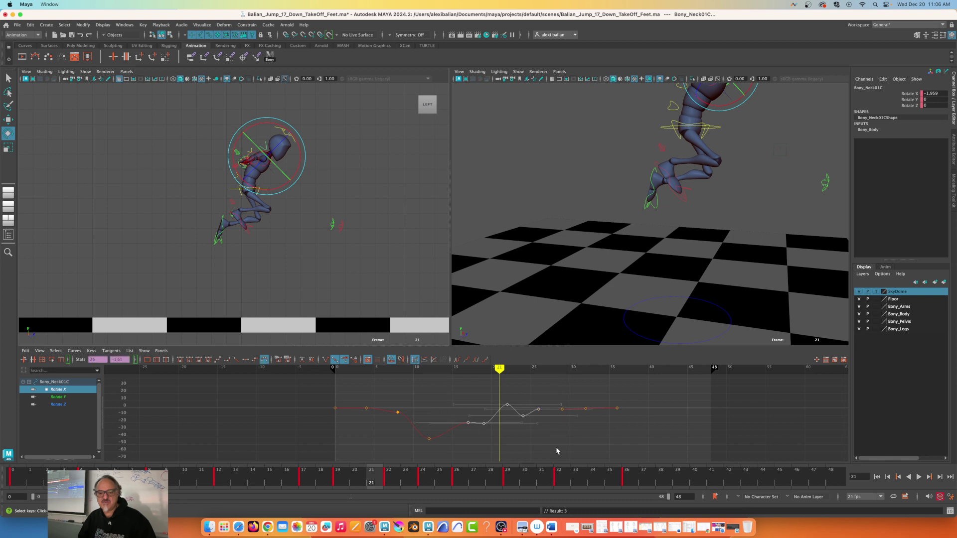
pyautogui.press('f')
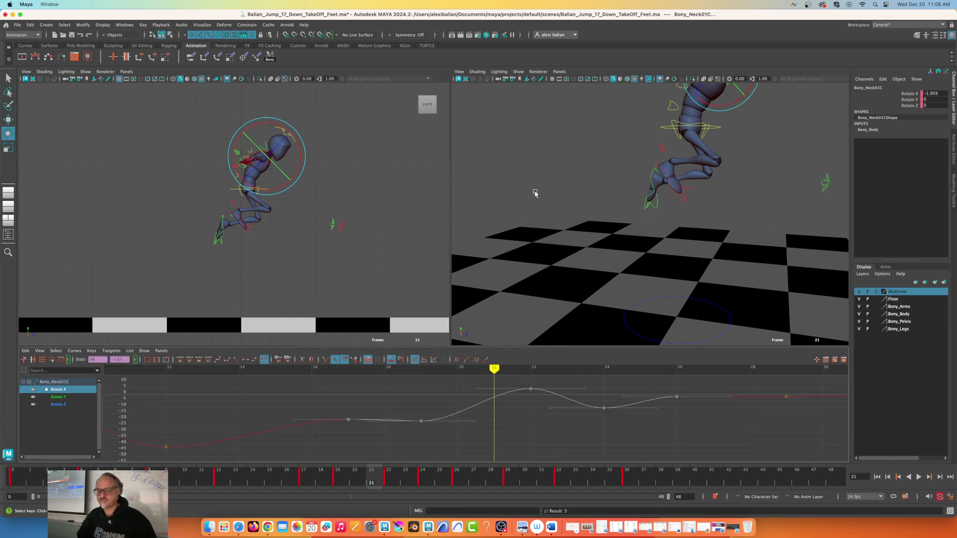
pyautogui.keyDown('alt'); pyautogui.moveTo(627, 134); pyautogui.dragTo(617, 192, button='middle'); pyautogui.keyUp('alt')
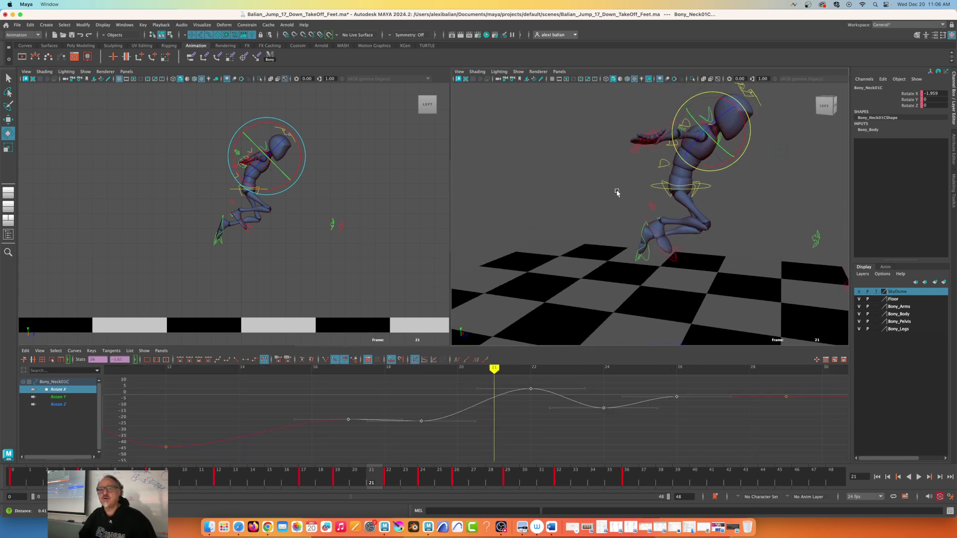
pyautogui.keyDown('alt'); pyautogui.moveTo(616, 190); pyautogui.dragTo(614, 185); pyautogui.keyUp('alt')
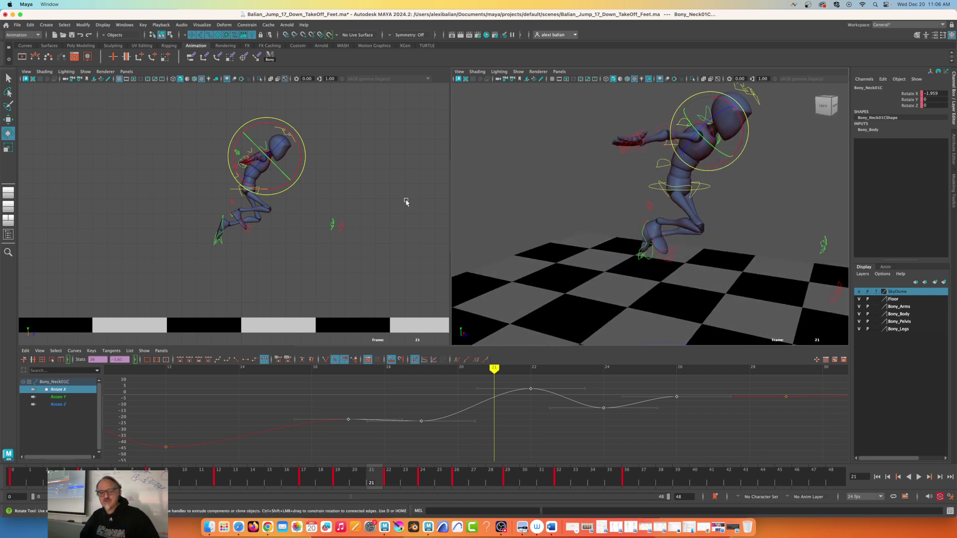
pyautogui.hotkey('alt', 'v')
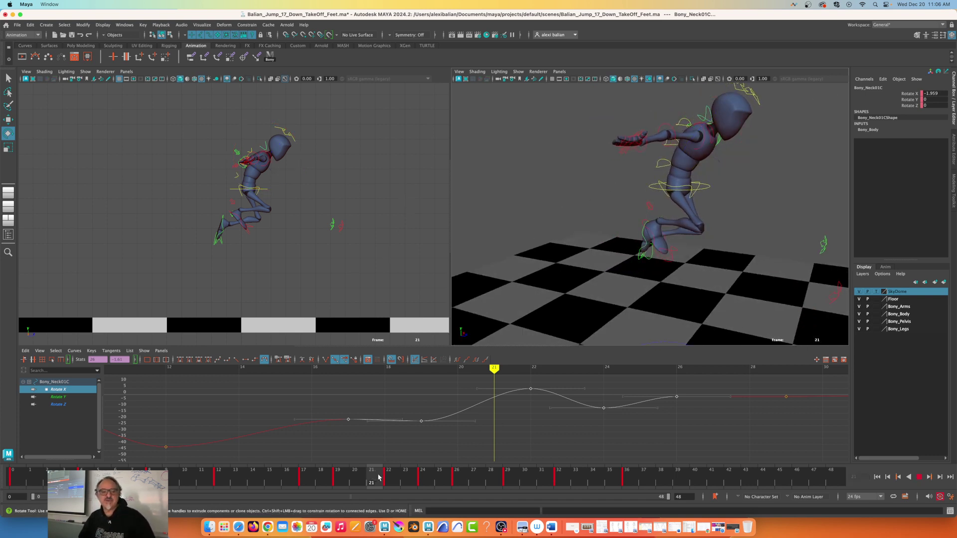
# Step: Lower the neck's Rotate X key at frame 17 to about -26.8
pyautogui.moveTo(378, 478); pyautogui.dragTo(355, 480)
pyautogui.press('a')
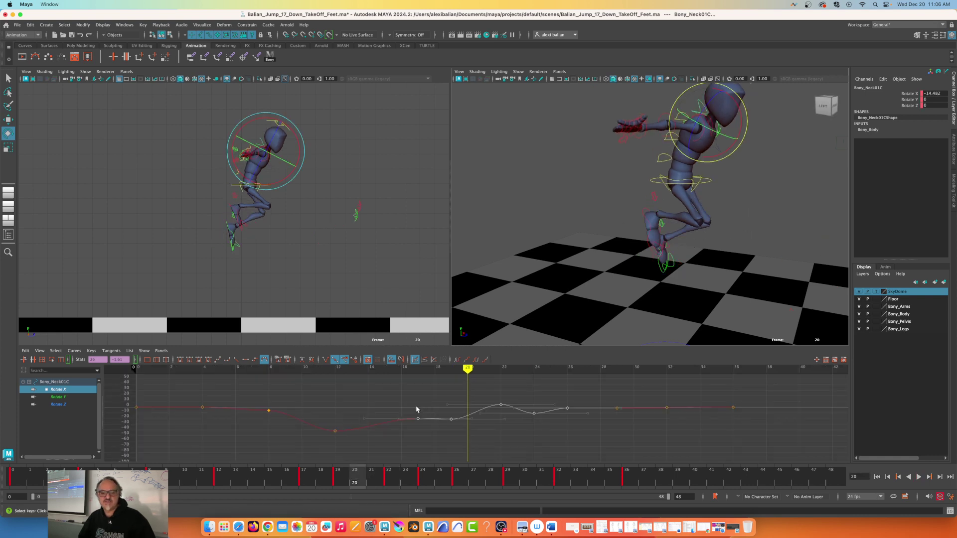
pyautogui.click(402, 399)
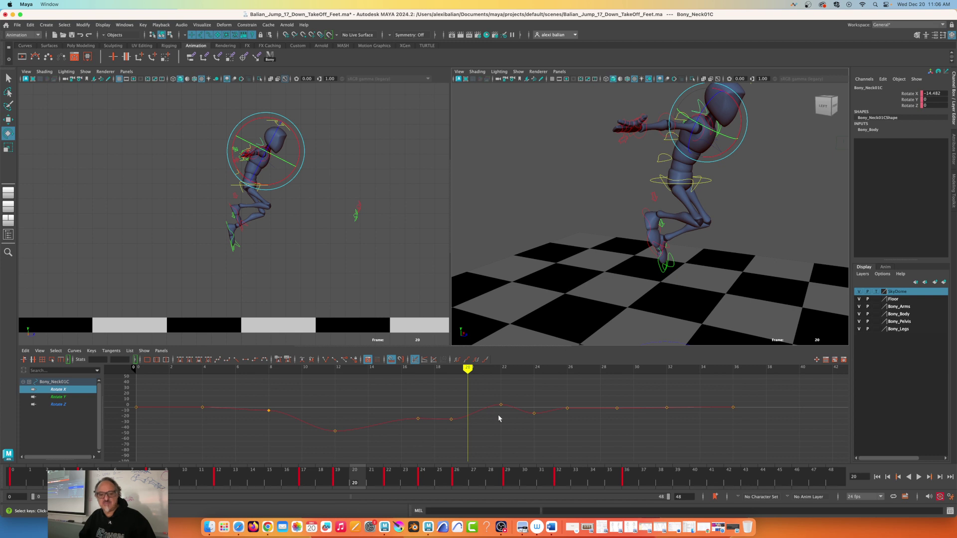
pyautogui.moveTo(467, 371)
pyautogui.mouseDown()
pyautogui.moveTo(535, 379)
pyautogui.moveTo(200, 385)
pyautogui.moveTo(424, 387)
pyautogui.moveTo(419, 417)
pyautogui.moveTo(443, 444)
pyautogui.mouseUp()
pyautogui.moveTo(423, 406)
pyautogui.mouseDown(button='middle')
pyautogui.moveTo(412, 419)
pyautogui.moveTo(415, 406)
pyautogui.mouseUp(button='middle')
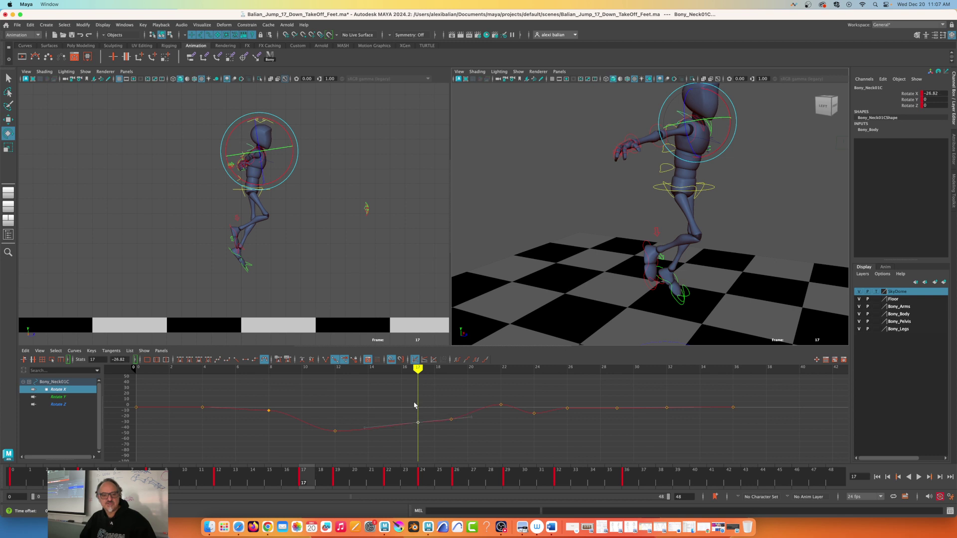
# Step: Raise the neck control's Rotate X key at frame 19 to about -13
pyautogui.click(365, 428)
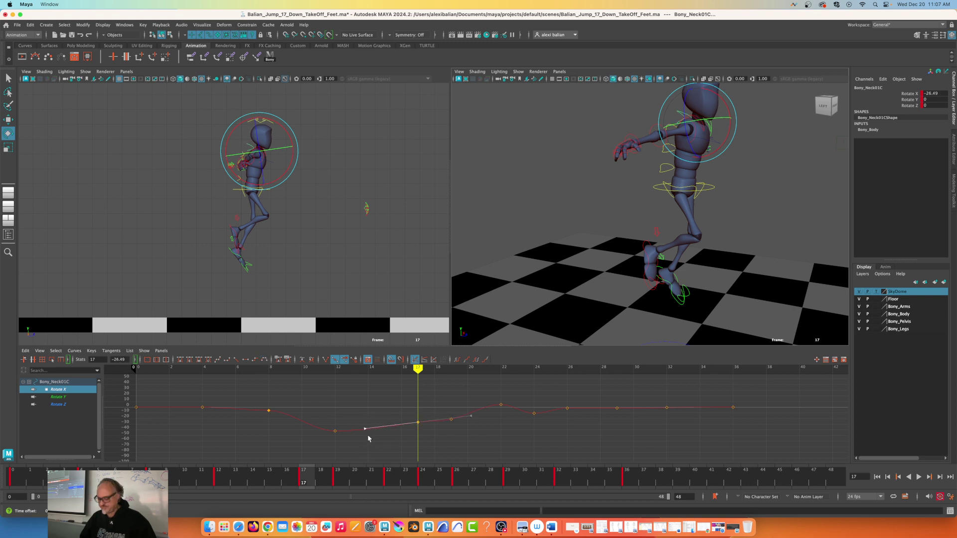
pyautogui.press('.')
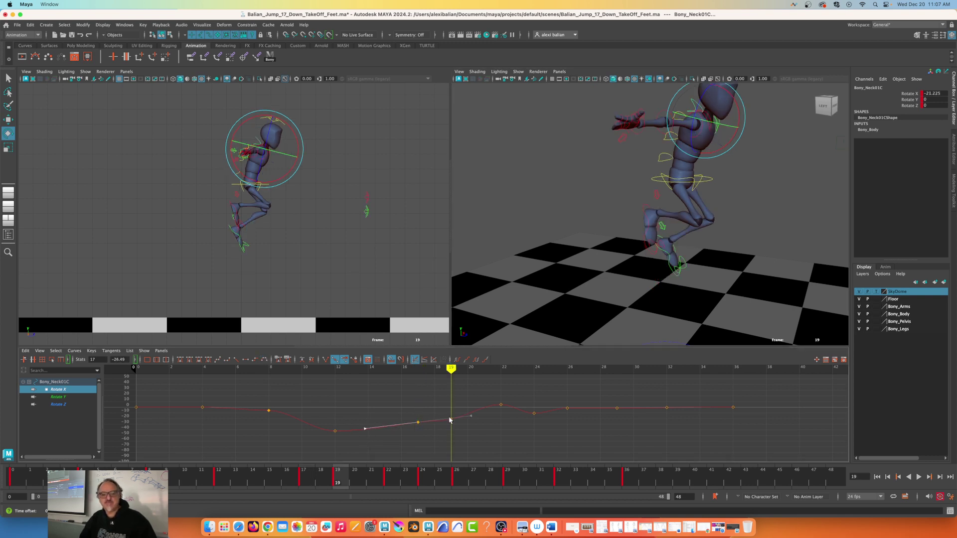
pyautogui.moveTo(443, 407); pyautogui.dragTo(455, 430)
pyautogui.moveTo(454, 402); pyautogui.dragTo(454, 399, button='middle')
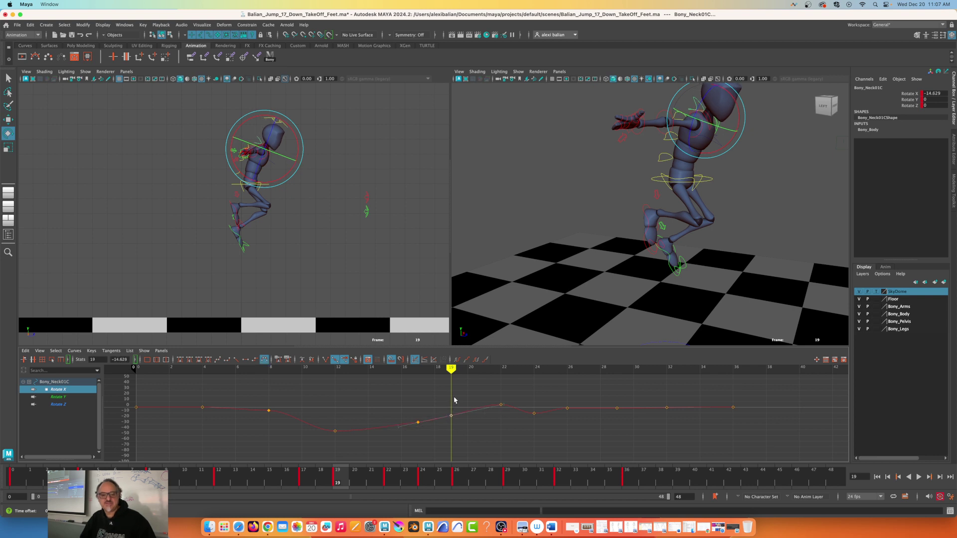
# Step: Play the animation, then lower the neck's Rotate X key at frame 22 to about -35.7
pyautogui.hotkey('alt', 'v')
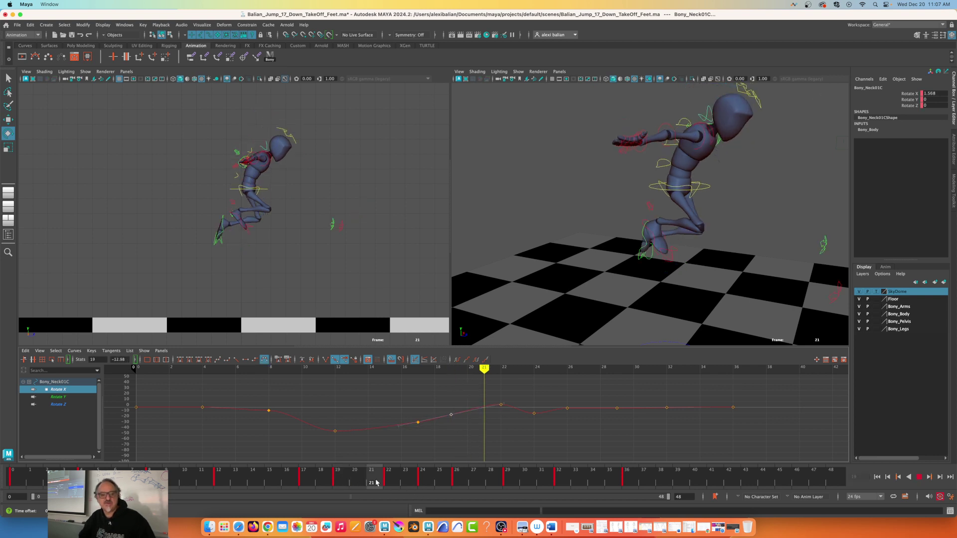
pyautogui.moveTo(376, 482); pyautogui.dragTo(393, 484)
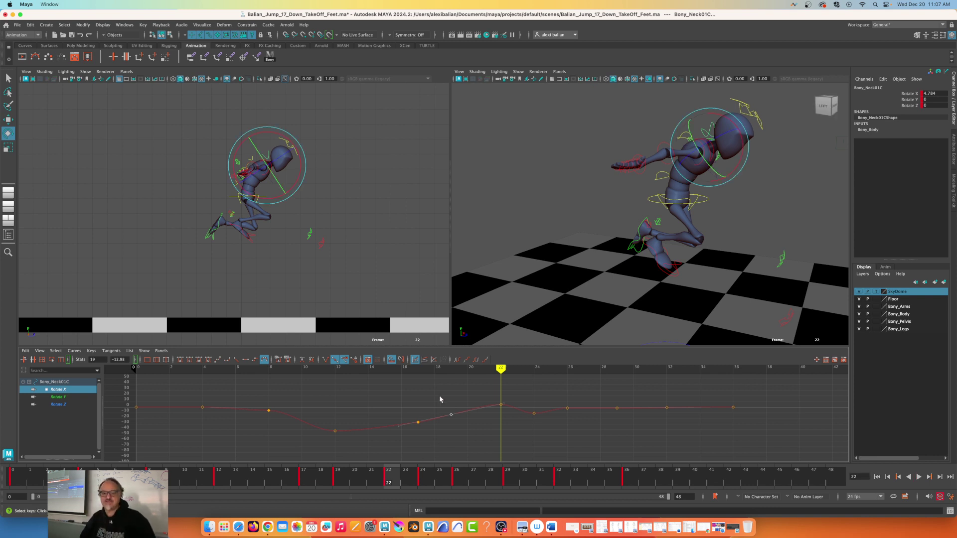
pyautogui.moveTo(492, 389); pyautogui.dragTo(514, 429)
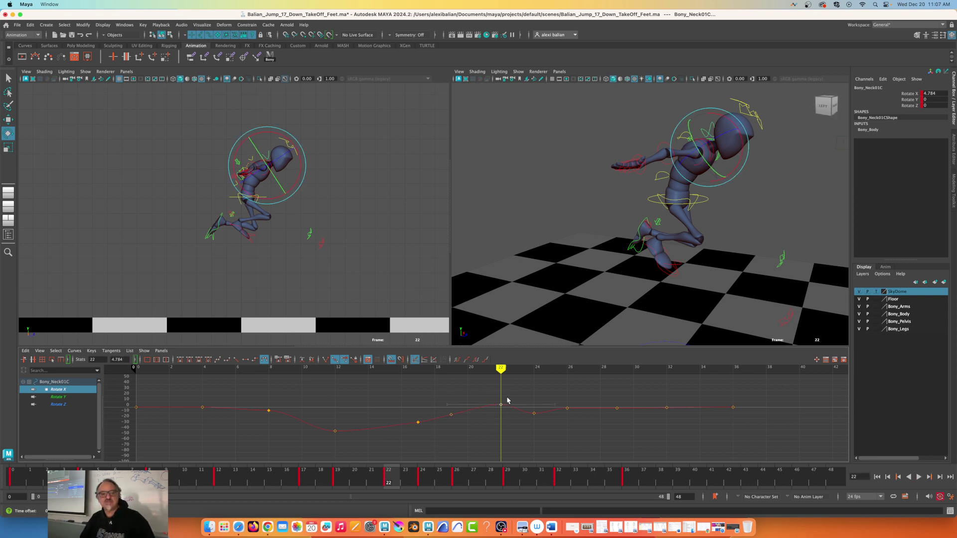
pyautogui.moveTo(507, 400); pyautogui.dragTo(506, 421, button='middle')
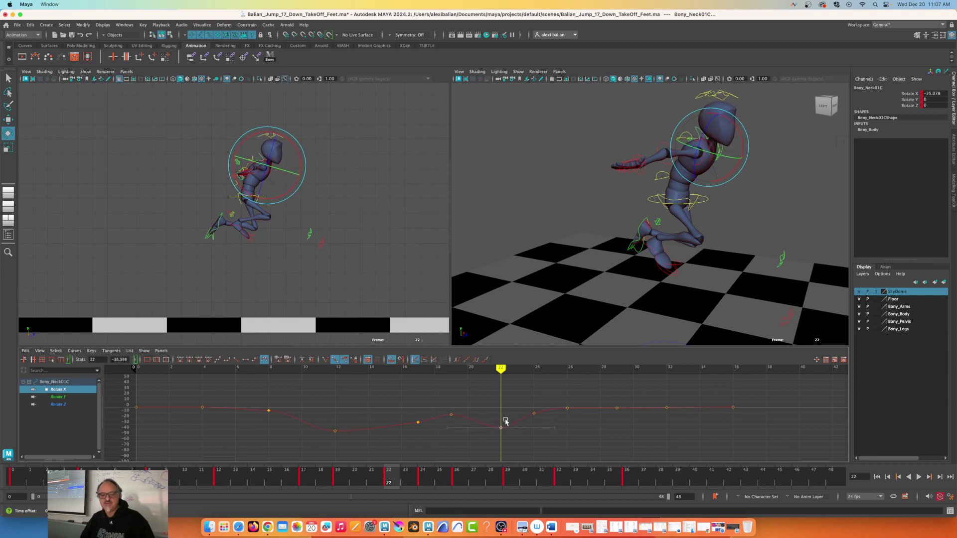
pyautogui.moveTo(408, 405); pyautogui.dragTo(427, 439)
pyautogui.moveTo(491, 408); pyautogui.dragTo(521, 451)
# Step: Lower the neck's Rotate X key at frame 19 to about -40
pyautogui.press(',')
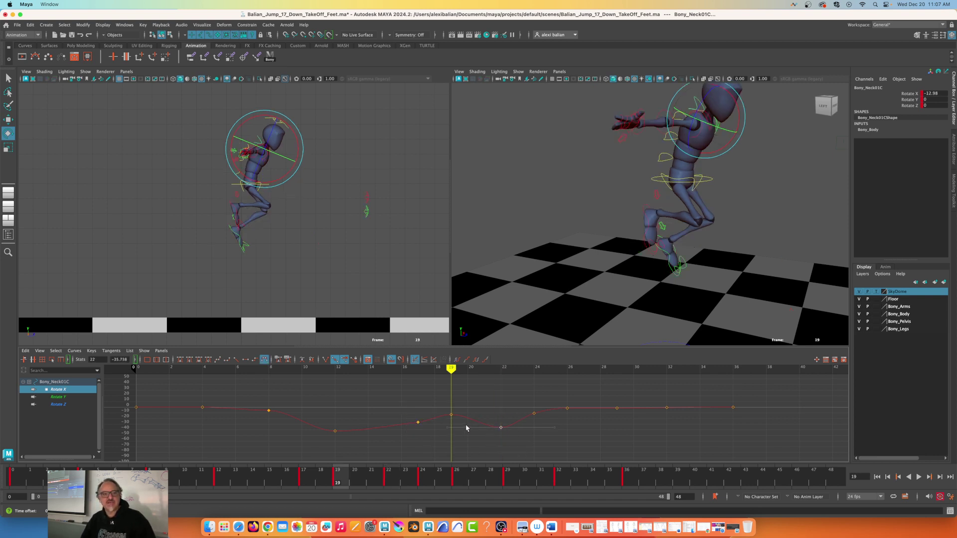
pyautogui.moveTo(440, 400); pyautogui.dragTo(459, 432)
pyautogui.moveTo(451, 396); pyautogui.dragTo(448, 412, button='middle')
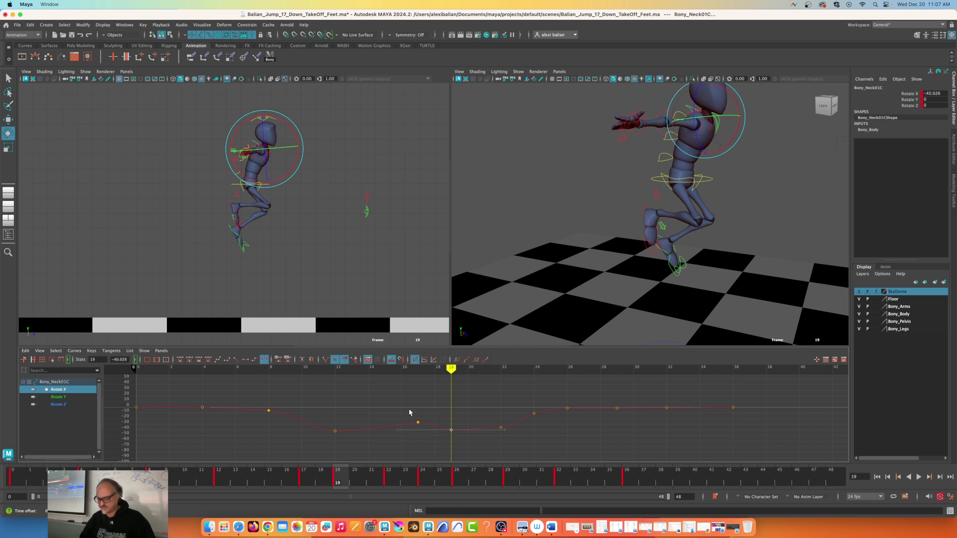
# Step: Lower the neck's Rotate X key at frame 17 to about -46 and angle the frame 12 key's tangent more steeply downward
pyautogui.moveTo(393, 401); pyautogui.dragTo(430, 439)
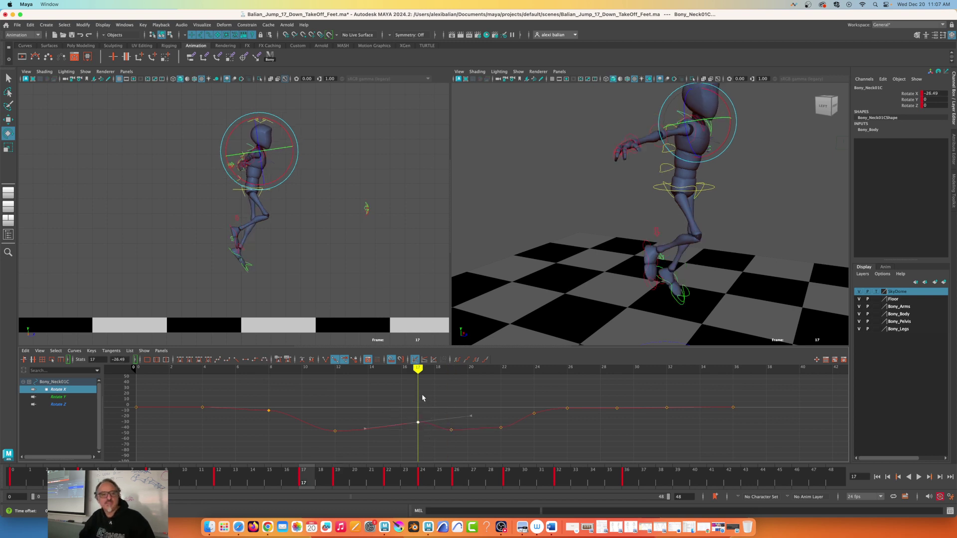
pyautogui.moveTo(422, 397); pyautogui.dragTo(423, 411, button='middle')
pyautogui.moveTo(348, 423); pyautogui.dragTo(316, 440)
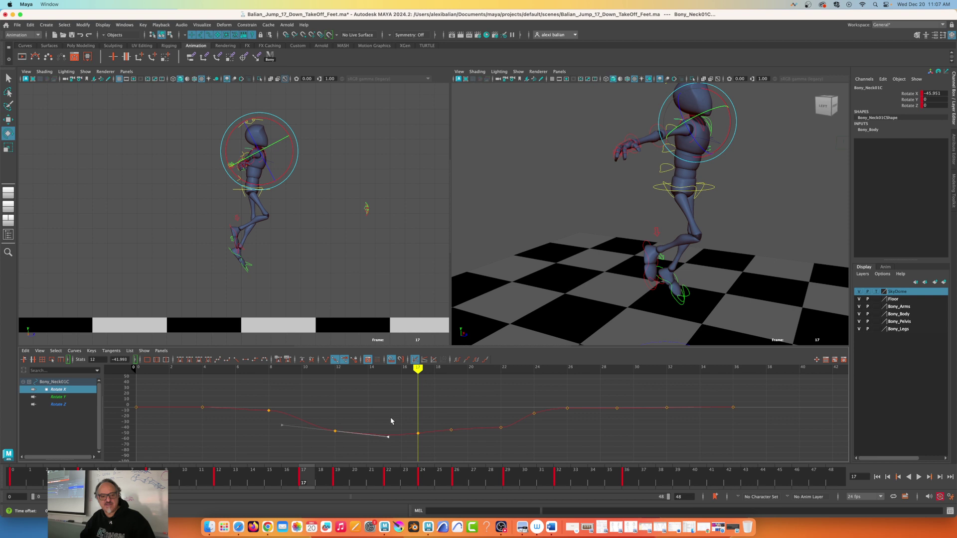
pyautogui.moveTo(410, 424); pyautogui.dragTo(296, 436)
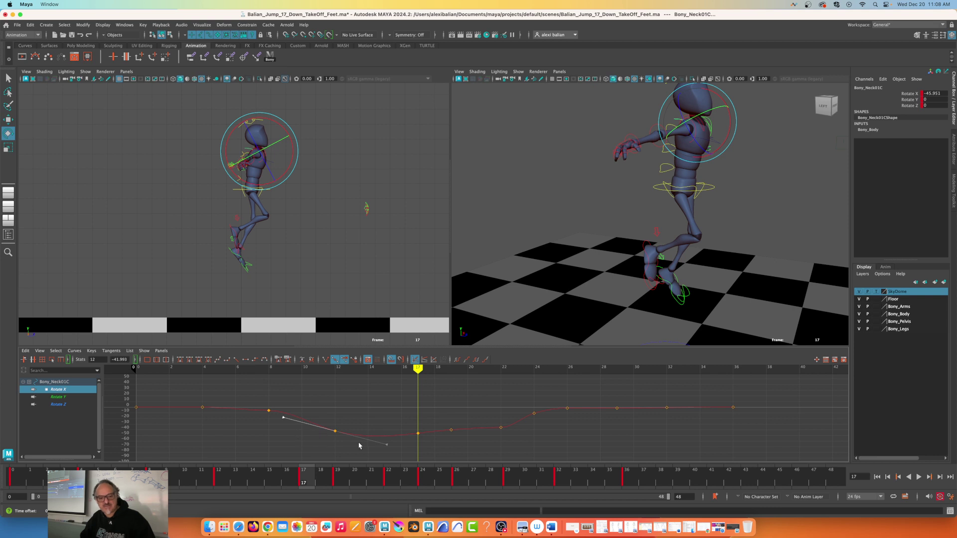
# Step: Raise the neck's Rotate X keys to about -16.9 at frame 22 and about 0.4 at frame 24
pyautogui.press('.')
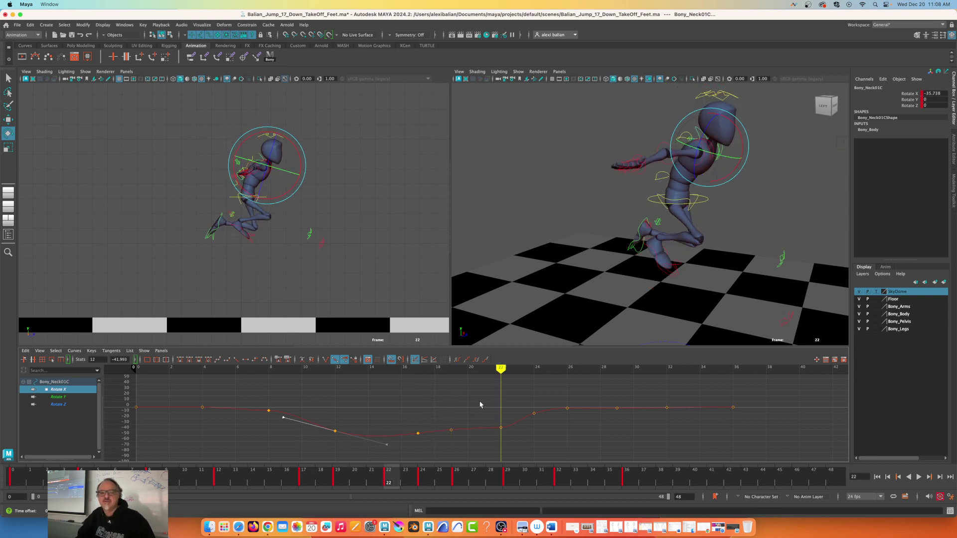
pyautogui.moveTo(491, 420); pyautogui.dragTo(516, 427)
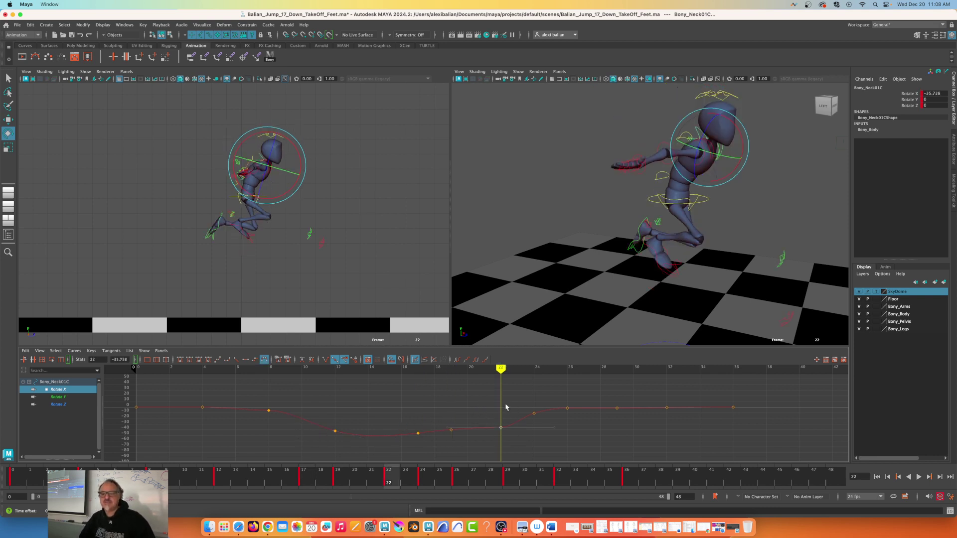
pyautogui.moveTo(516, 427); pyautogui.dragTo(506, 396, button='middle')
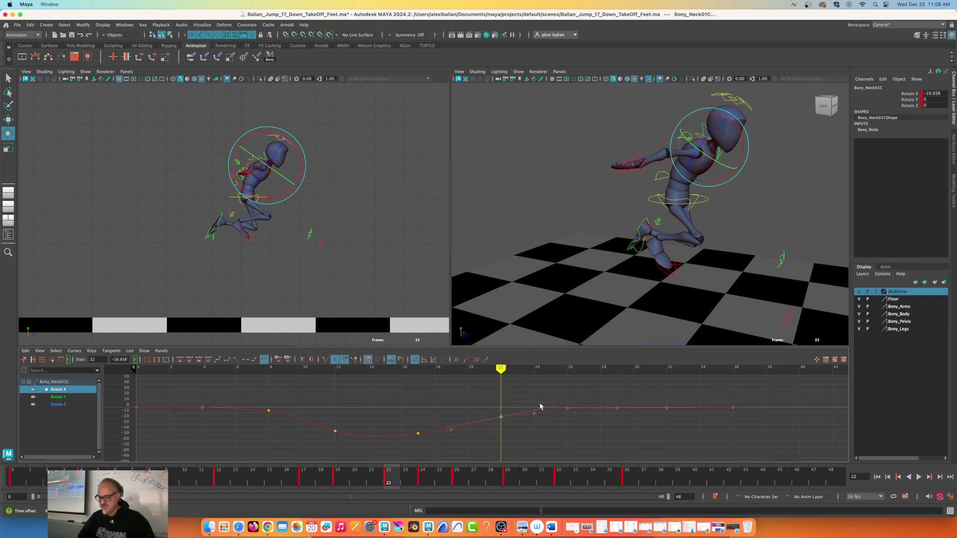
pyautogui.press('.')
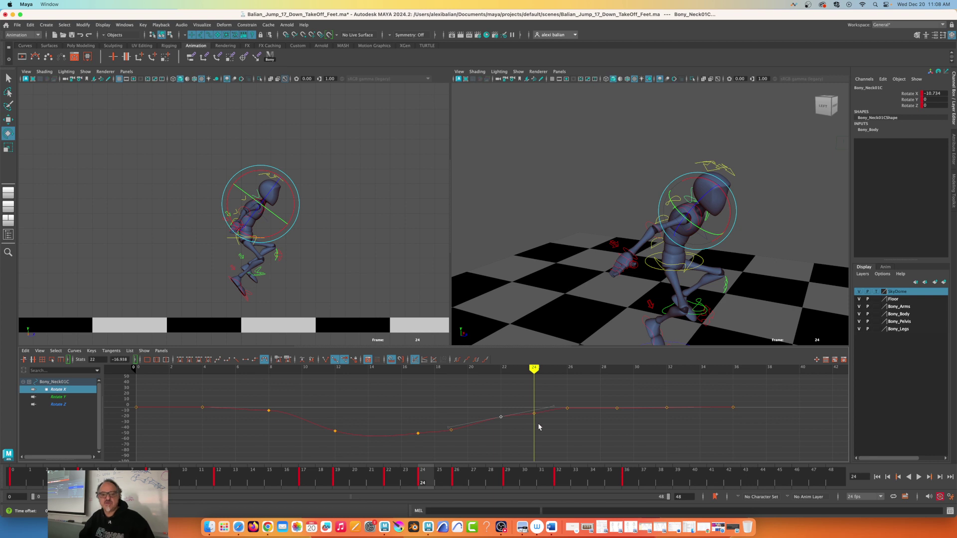
pyautogui.moveTo(531, 398); pyautogui.dragTo(543, 426)
pyautogui.moveTo(540, 408); pyautogui.dragTo(540, 402, button='middle')
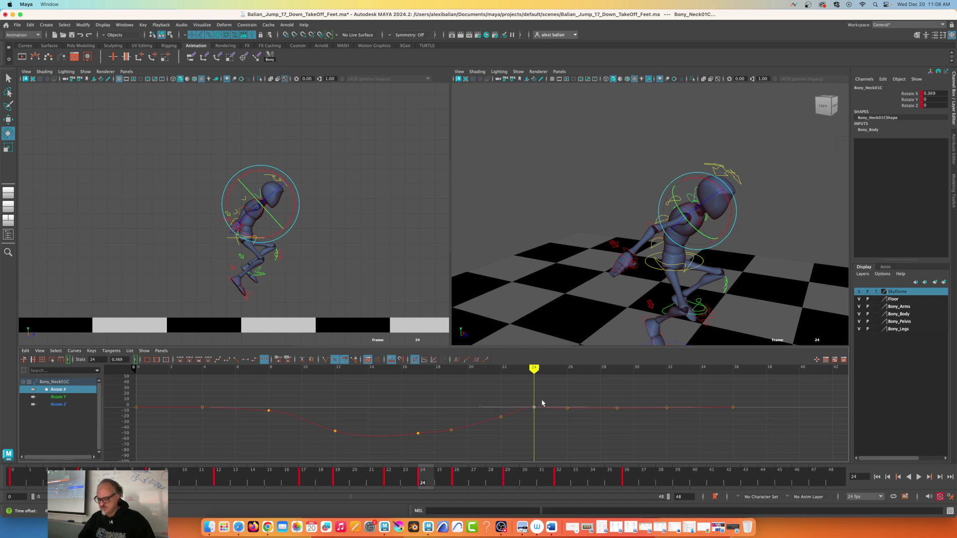
# Step: Raise the neck's Rotate X keys to about 19.2 at frame 26 and about 11.9 at frame 29
pyautogui.press('.')
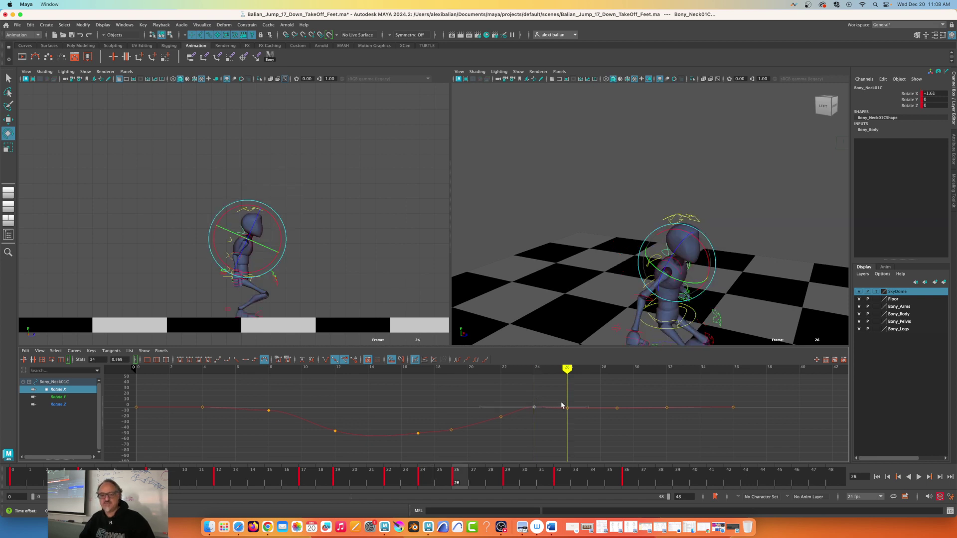
pyautogui.moveTo(562, 397); pyautogui.dragTo(580, 434)
pyautogui.moveTo(573, 396); pyautogui.dragTo(575, 384, button='middle')
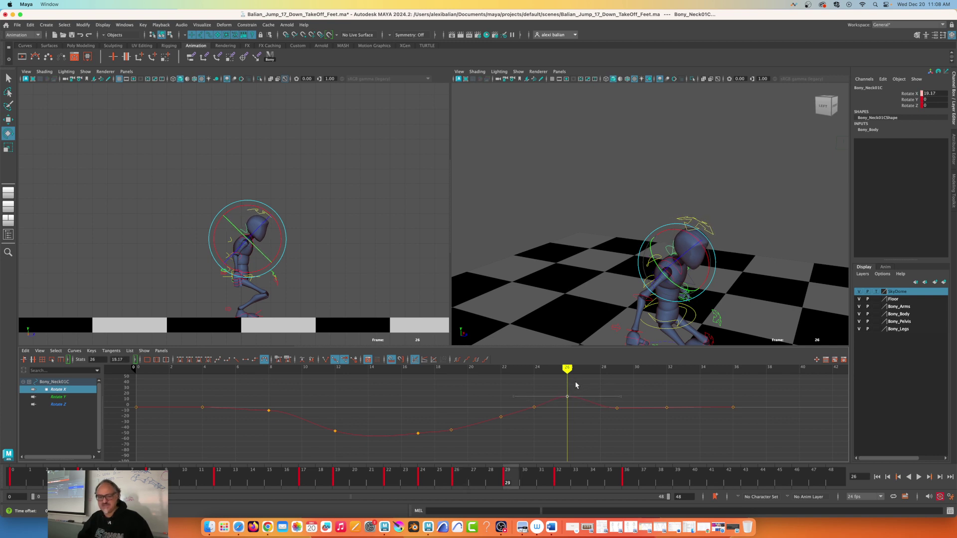
pyautogui.press('.')
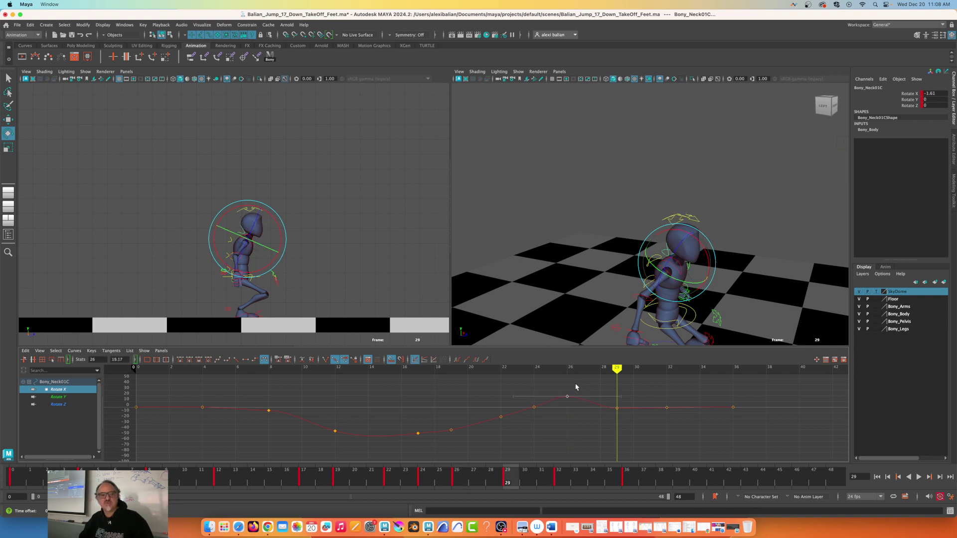
pyautogui.moveTo(627, 396); pyautogui.dragTo(627, 395)
pyautogui.moveTo(625, 397); pyautogui.dragTo(624, 391, button='middle')
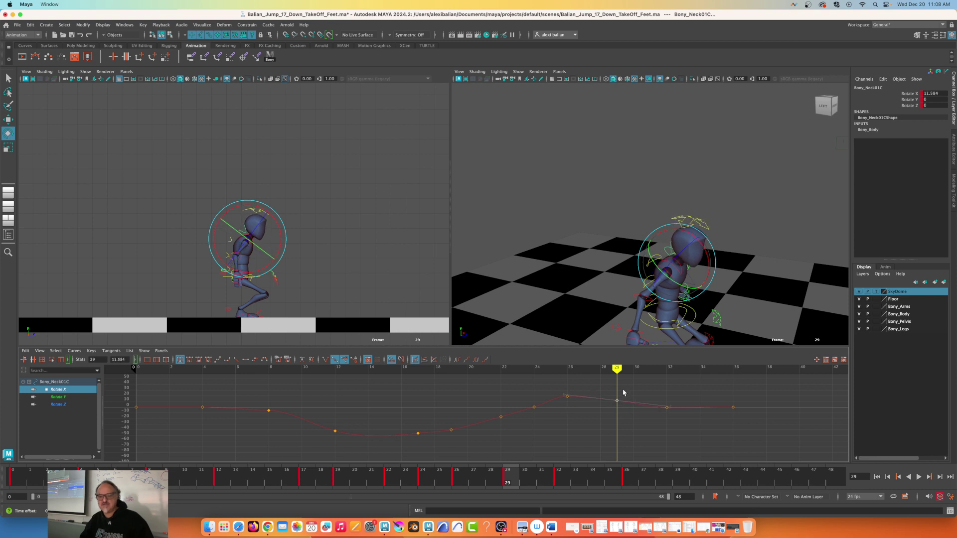
# Step: Slope the tangent of the neck's Rotate X key at frame 32 downward along the curve, undoing the move of the key itself
pyautogui.press('.')
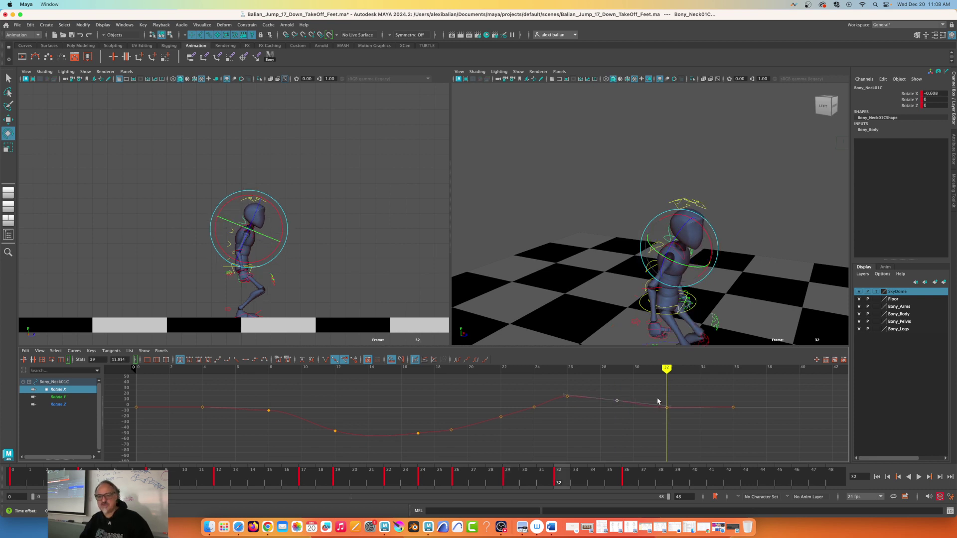
pyautogui.moveTo(657, 393); pyautogui.dragTo(672, 415)
pyautogui.moveTo(664, 388)
pyautogui.mouseDown(button='middle')
pyautogui.moveTo(657, 399)
pyautogui.moveTo(662, 391)
pyautogui.mouseUp(button='middle')
pyautogui.press('z')
pyautogui.moveTo(644, 391); pyautogui.dragTo(635, 432)
pyautogui.moveTo(631, 433); pyautogui.dragTo(627, 422, button='middle')
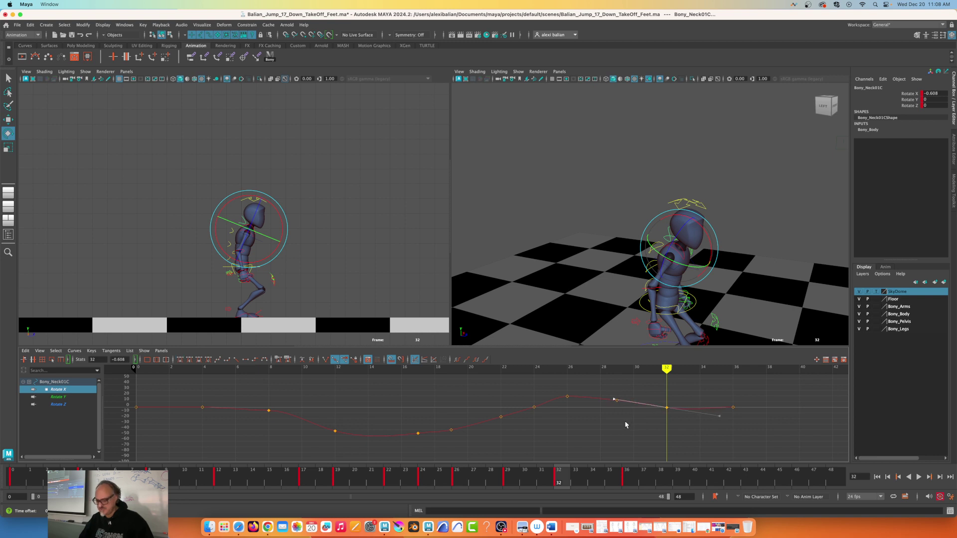
# Step: Lower the neck's Rotate X key at frame 36 to about -12.8 and slope its tangent downward
pyautogui.press('.')
pyautogui.moveTo(712, 396); pyautogui.dragTo(750, 406)
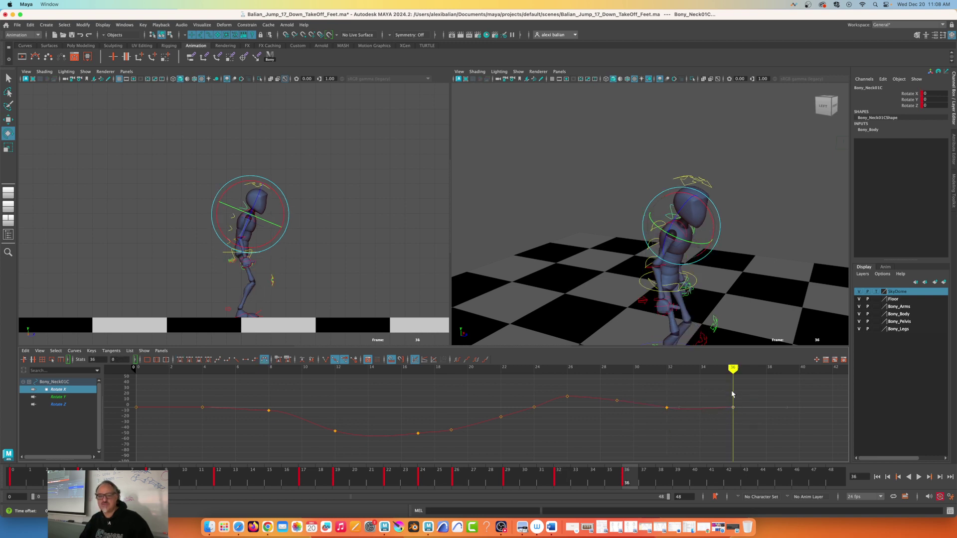
pyautogui.moveTo(733, 394); pyautogui.dragTo(733, 401, button='middle')
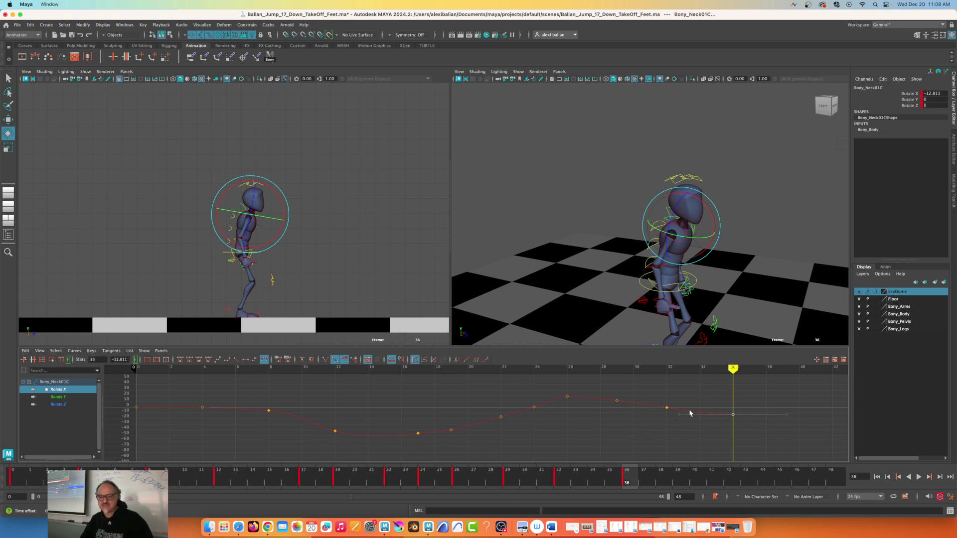
pyautogui.moveTo(701, 399); pyautogui.dragTo(701, 437)
pyautogui.moveTo(701, 437); pyautogui.dragTo(695, 433, button='middle')
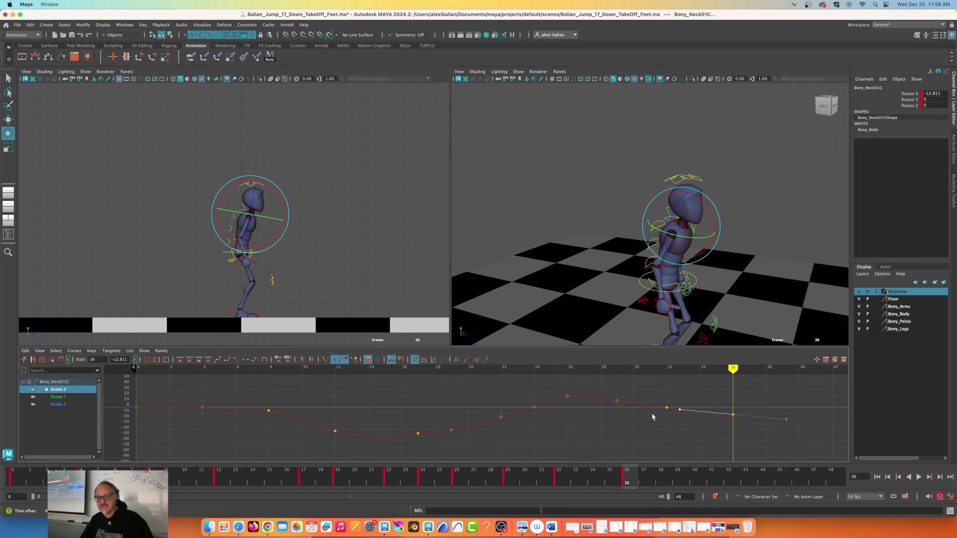
# Step: Angle the tangent of the neck's Rotate X key at frame 26 steeply upward so the curve peaks after that frame
pyautogui.press(',')
pyautogui.press(',')
pyautogui.press(',')
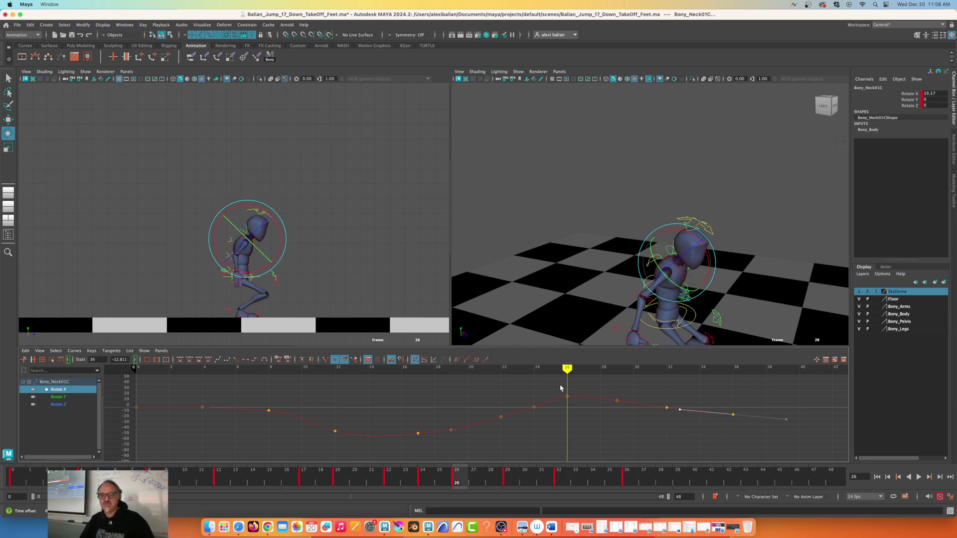
pyautogui.moveTo(560, 388); pyautogui.dragTo(586, 409)
pyautogui.moveTo(502, 403); pyautogui.dragTo(502, 414, button='middle')
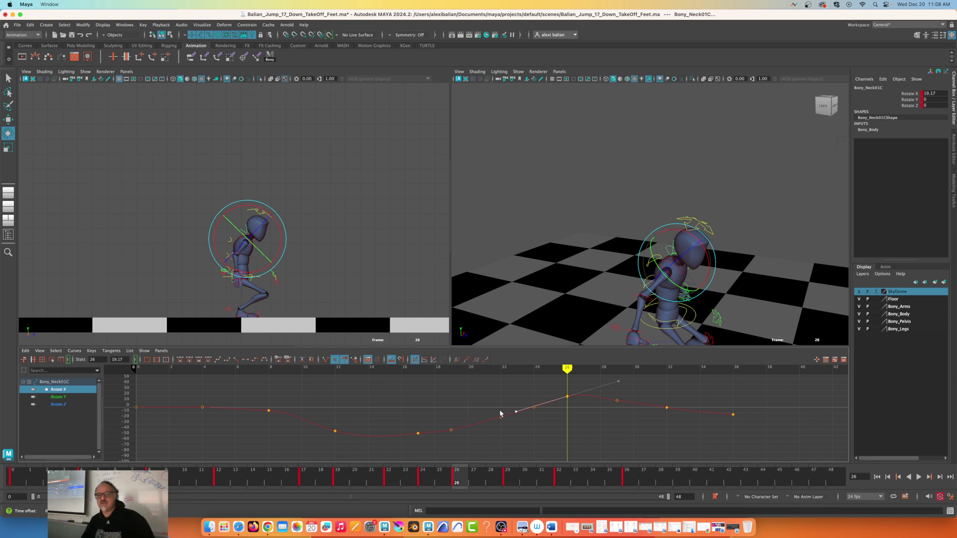
# Step: Raise the neck's Rotate X key at frame 29 to about 18.2
pyautogui.moveTo(609, 406); pyautogui.dragTo(644, 421)
pyautogui.moveTo(643, 421); pyautogui.dragTo(642, 423, button='middle')
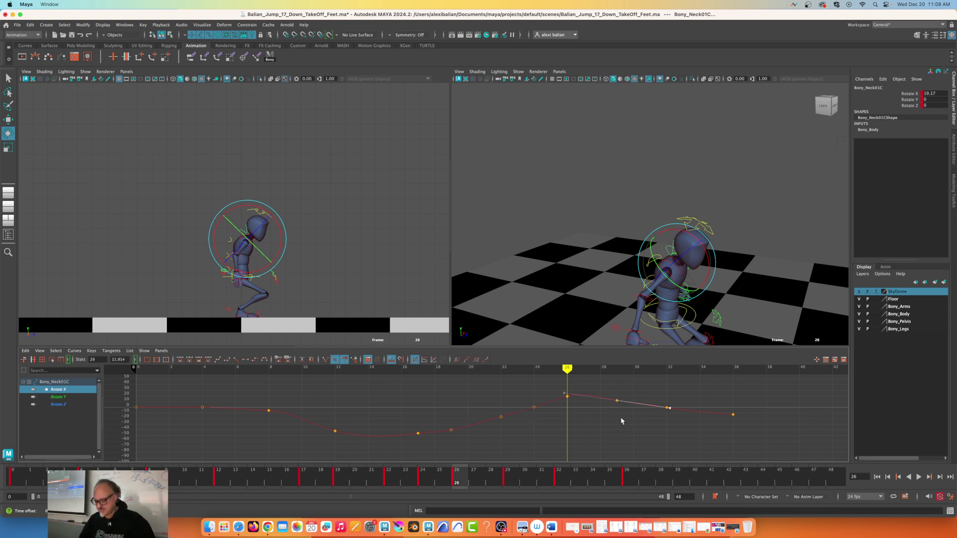
pyautogui.press('.')
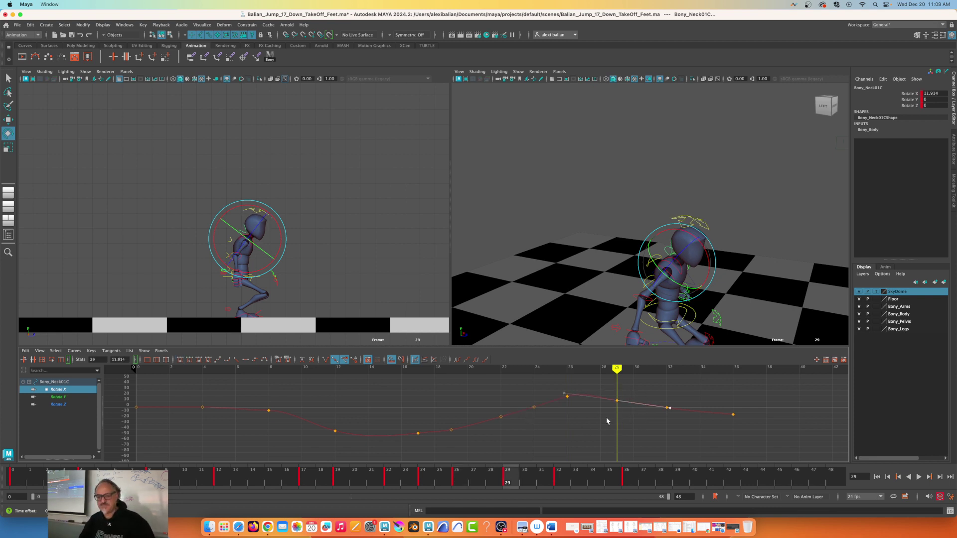
pyautogui.moveTo(606, 418); pyautogui.dragTo(626, 390)
pyautogui.moveTo(623, 388); pyautogui.dragTo(624, 384, button='middle')
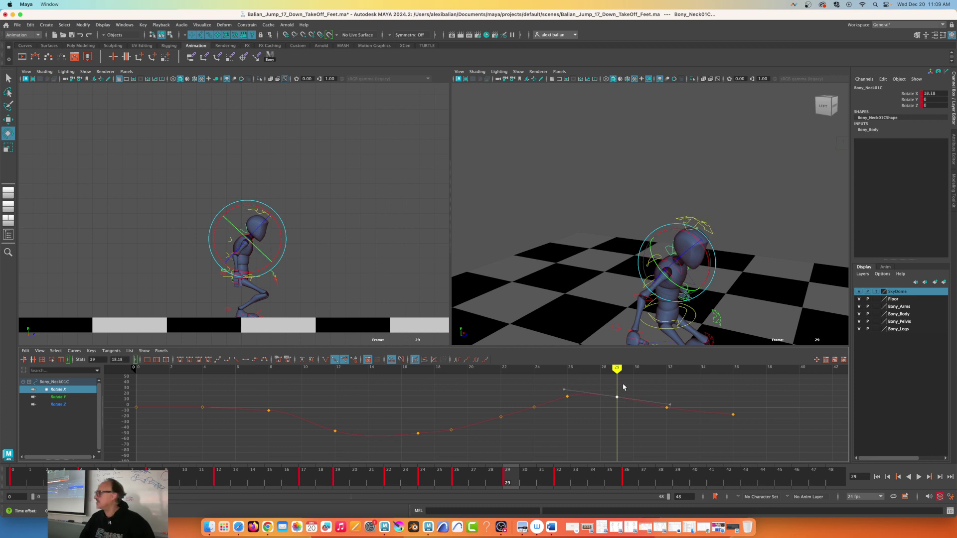
# Step: Raise the neck's Rotate X key at frame 32 to about 2.7 using the Move tool
pyautogui.press('.')
pyautogui.moveTo(658, 425); pyautogui.dragTo(677, 399)
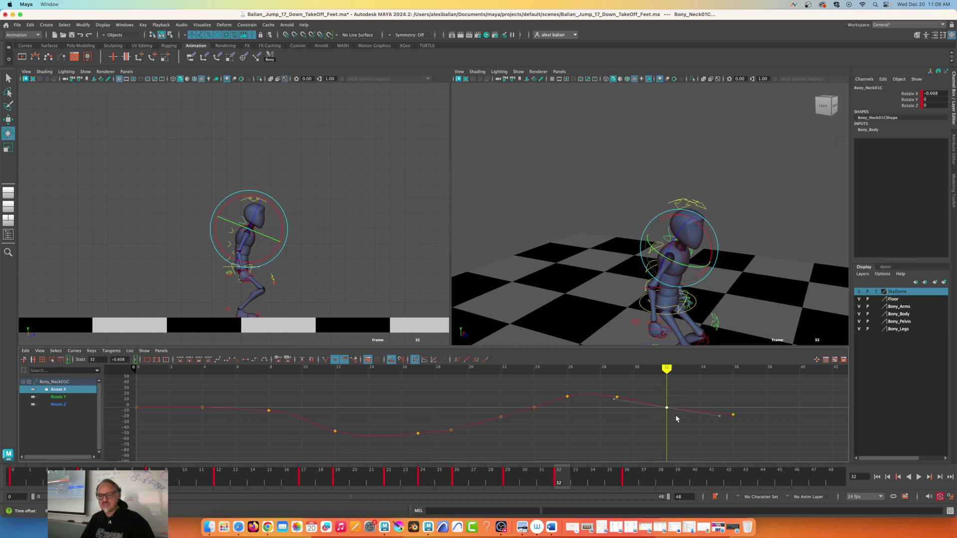
pyautogui.click(8, 120)
pyautogui.moveTo(662, 393); pyautogui.dragTo(663, 389, button='middle')
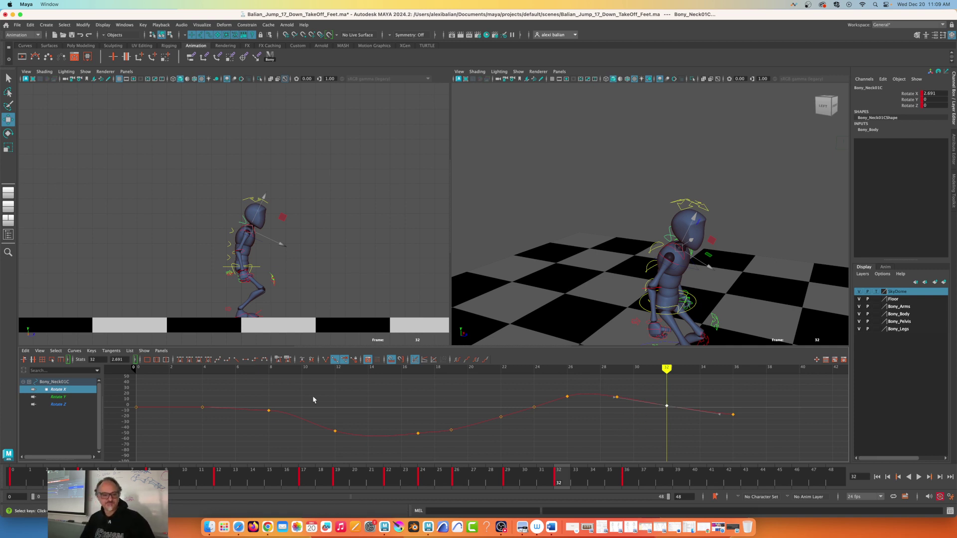
# Step: Lower the neck's Rotate X key at frame 4 to about -22.1 and slope the frame 0 tangent down toward it
pyautogui.click(26, 477)
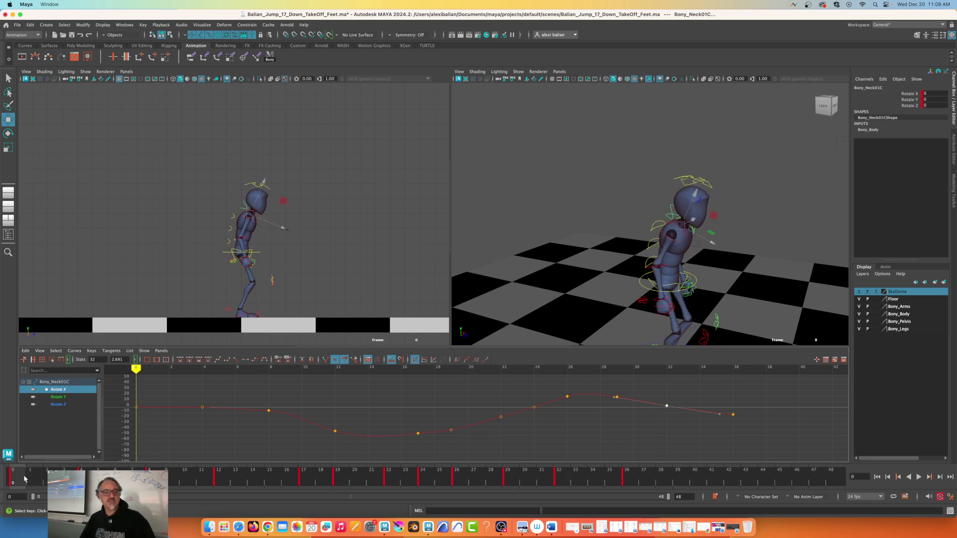
pyautogui.press('.')
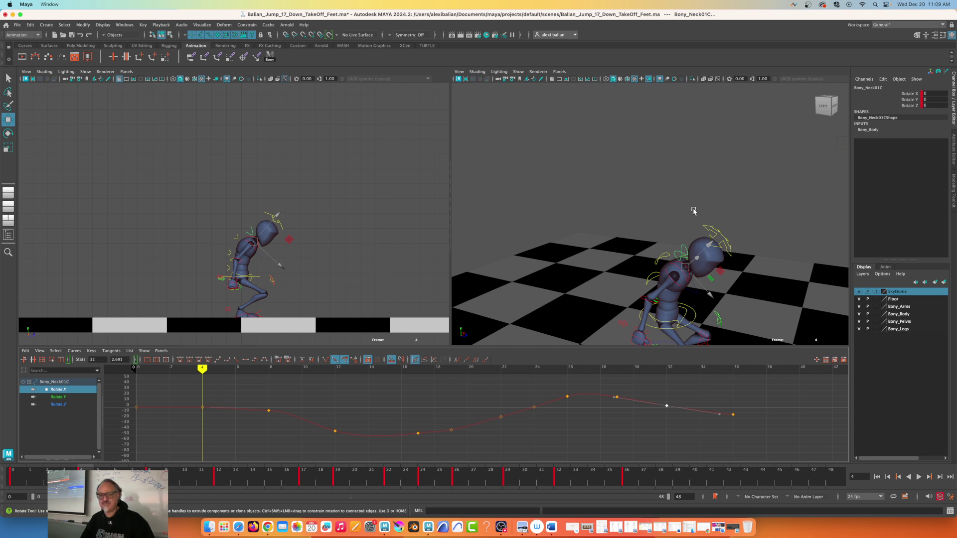
pyautogui.keyDown('alt'); pyautogui.moveTo(693, 211); pyautogui.dragTo(660, 203); pyautogui.keyUp('alt')
pyautogui.scroll(-5, 660, 203)
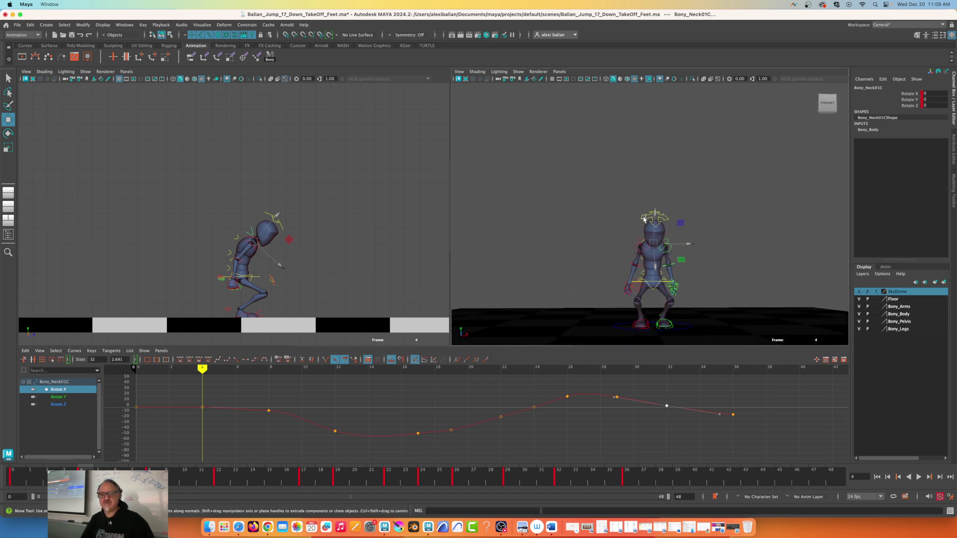
pyautogui.moveTo(190, 399); pyautogui.dragTo(215, 423)
pyautogui.moveTo(202, 397); pyautogui.dragTo(203, 411, button='middle')
pyautogui.moveTo(154, 400); pyautogui.dragTo(131, 428)
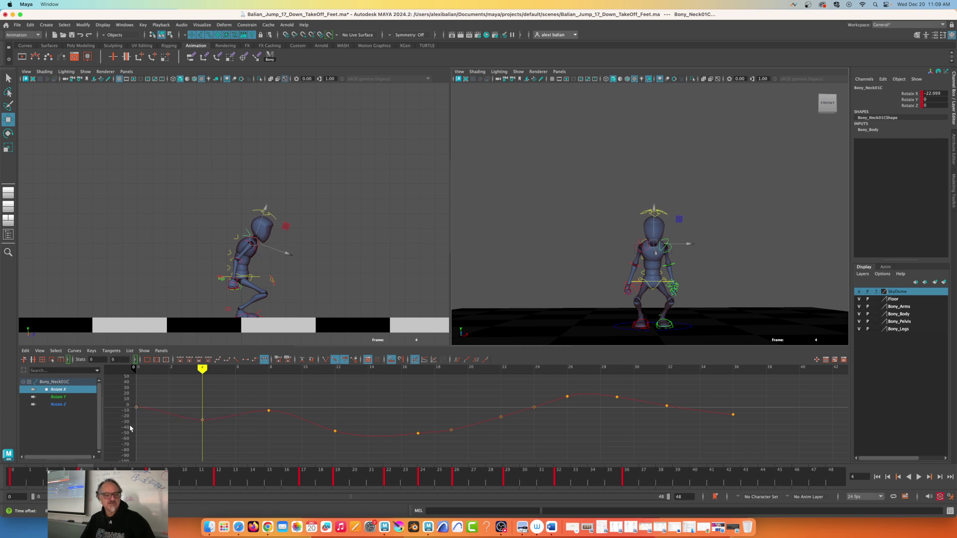
pyautogui.moveTo(189, 393); pyautogui.dragTo(133, 423)
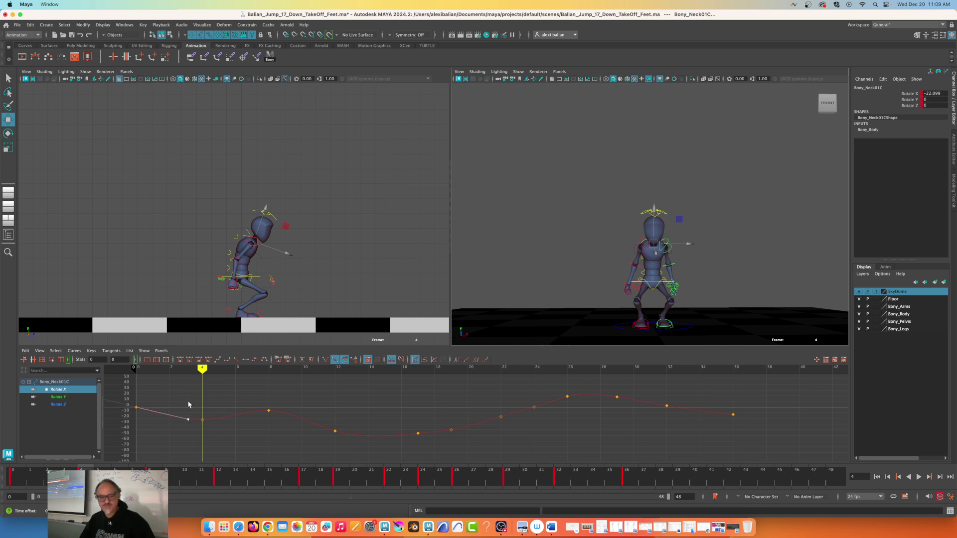
# Step: Lower the neck's Rotate X key at frame 8 to about -35 and slope its tangent downward
pyautogui.press('.')
pyautogui.moveTo(253, 402); pyautogui.dragTo(287, 436)
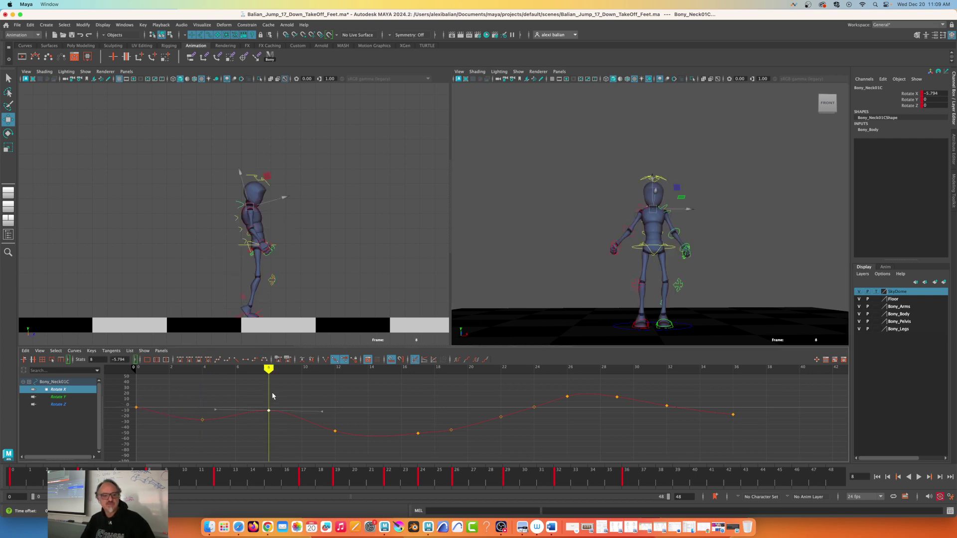
pyautogui.moveTo(271, 392); pyautogui.dragTo(268, 408, button='middle')
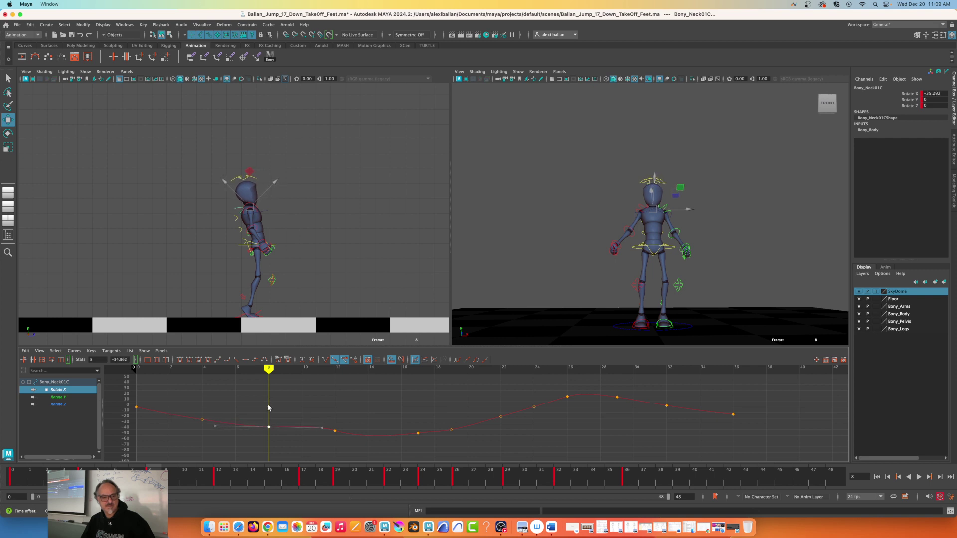
pyautogui.moveTo(269, 409); pyautogui.dragTo(215, 459)
pyautogui.moveTo(243, 444); pyautogui.dragTo(240, 441, button='middle')
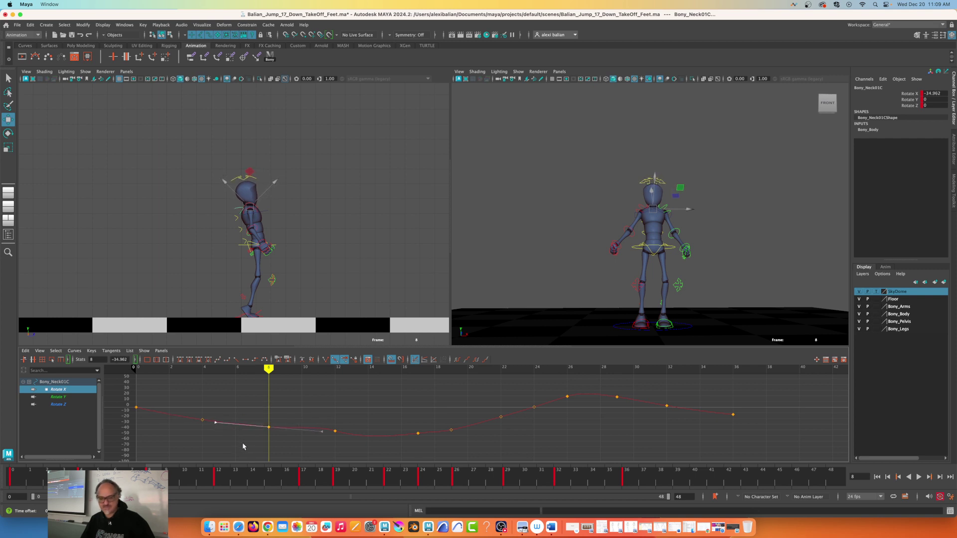
# Step: Lower the neck's Rotate X key at frame 12 to about -57.2 and make its tangent less steep
pyautogui.press('.')
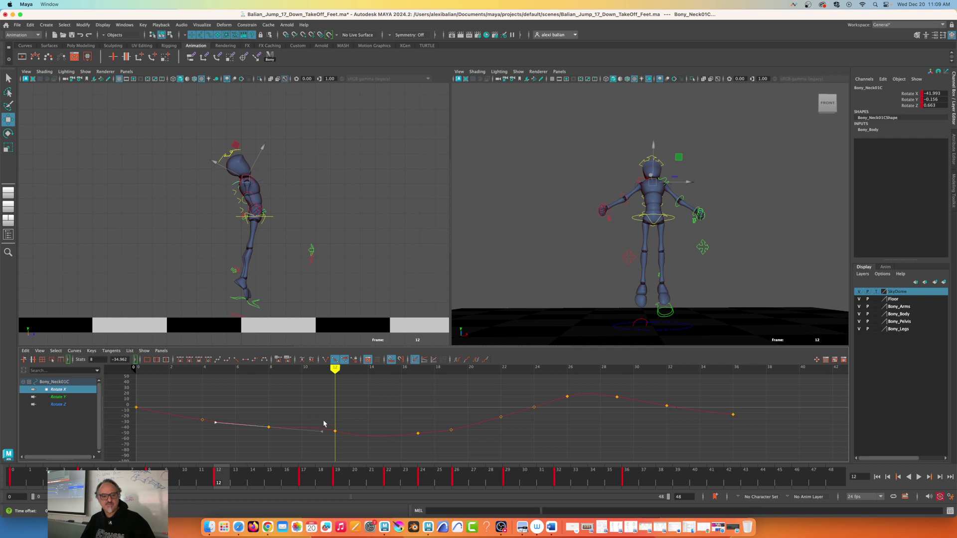
pyautogui.moveTo(324, 424); pyautogui.dragTo(281, 440)
pyautogui.click(335, 431)
pyautogui.moveTo(343, 405); pyautogui.dragTo(343, 411, button='middle')
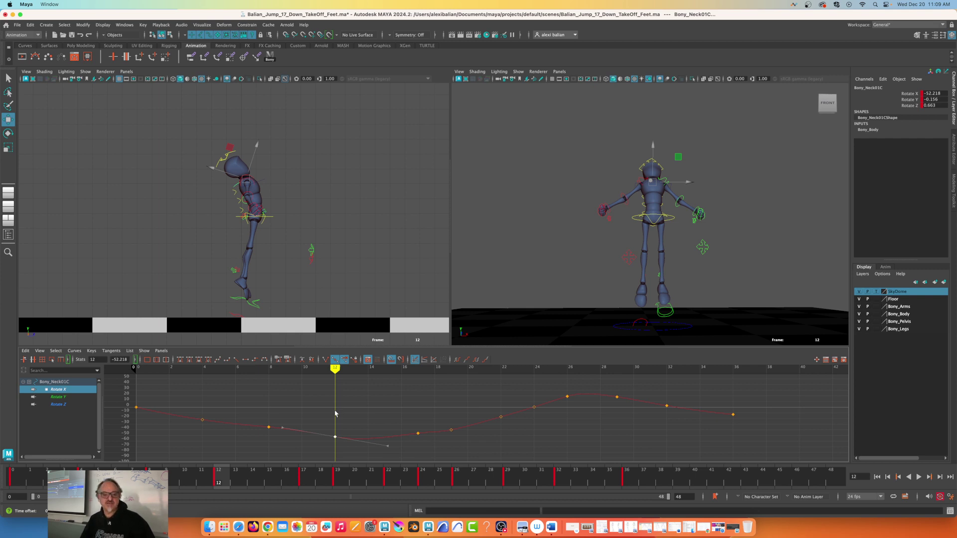
pyautogui.moveTo(321, 409); pyautogui.dragTo(346, 457)
pyautogui.moveTo(335, 407); pyautogui.dragTo(300, 432, button='middle')
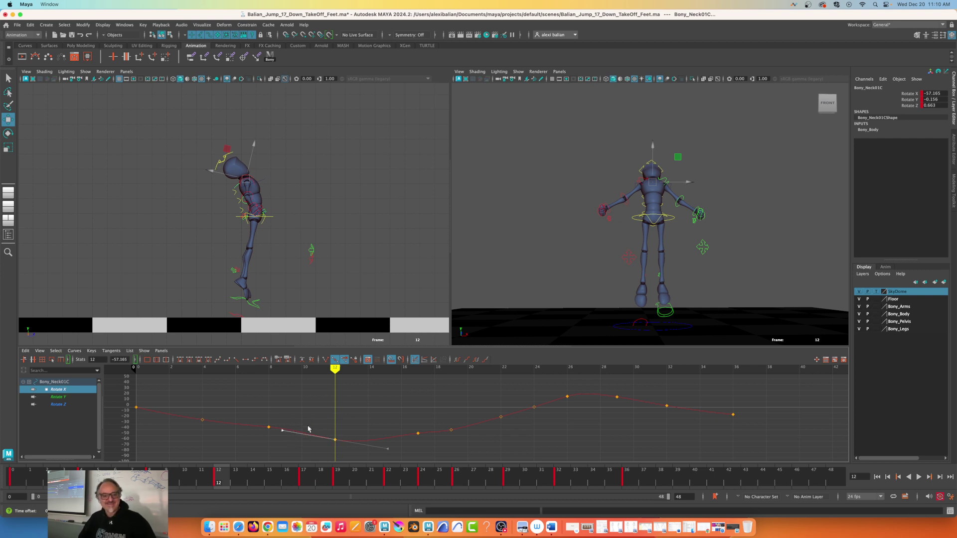
# Step: Lower the neck's Rotate X key at frame 8 further, to about -44.2
pyautogui.press(',')
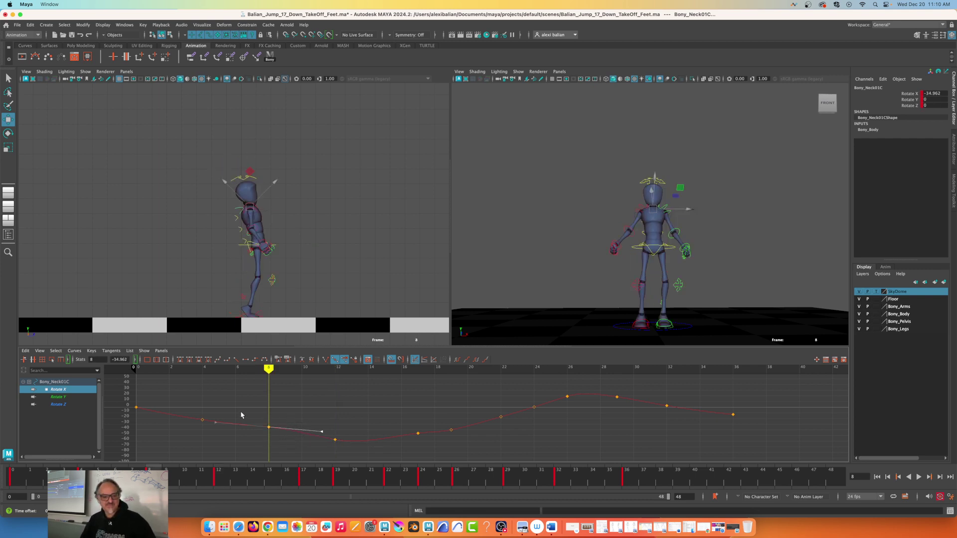
pyautogui.moveTo(252, 412); pyautogui.dragTo(292, 448)
pyautogui.moveTo(240, 402); pyautogui.dragTo(287, 448)
pyautogui.moveTo(265, 400); pyautogui.dragTo(267, 405, button='middle')
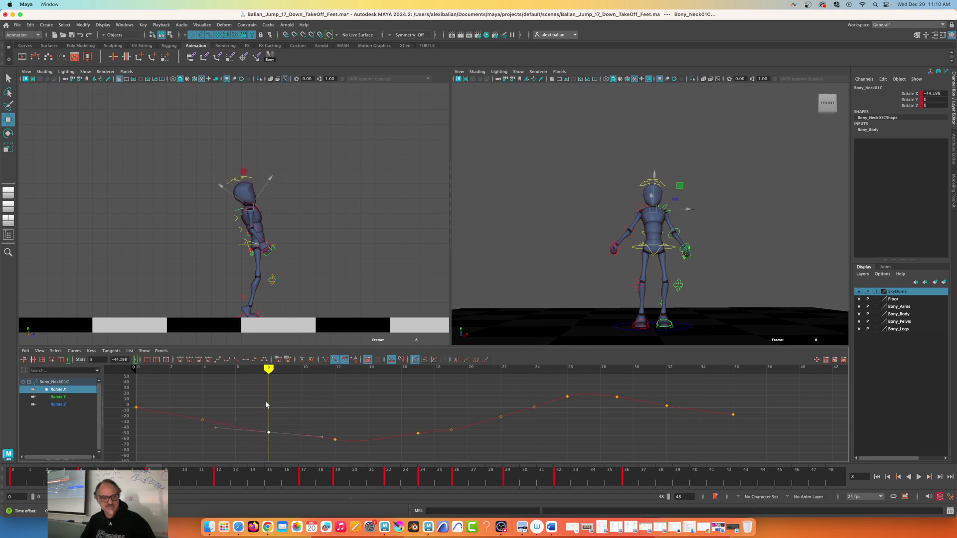
# Step: Smooth the neck's Rotate X tangents between frames 0 and 12 so the curve eases evenly into its lowest point
pyautogui.moveTo(292, 422); pyautogui.dragTo(328, 445)
pyautogui.moveTo(308, 419); pyautogui.dragTo(310, 422, button='middle')
pyautogui.moveTo(321, 430); pyautogui.dragTo(299, 445)
pyautogui.moveTo(306, 412); pyautogui.dragTo(306, 417, button='middle')
pyautogui.moveTo(322, 425); pyautogui.dragTo(353, 455)
pyautogui.moveTo(177, 399); pyautogui.dragTo(129, 421)
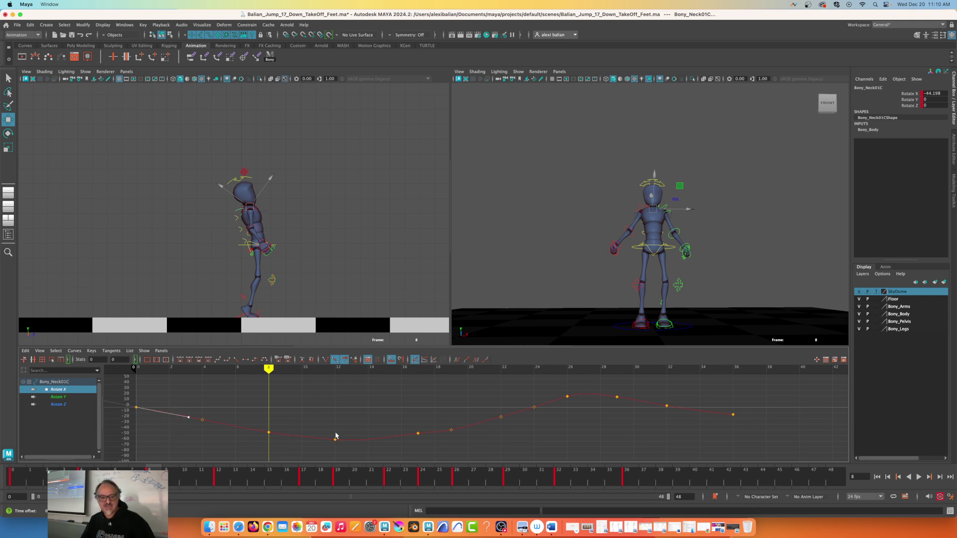
# Step: Raise the neck's Rotate X key at frame 17 to about -37.1 and steepen its tangent slightly
pyautogui.moveTo(396, 416); pyautogui.dragTo(424, 437)
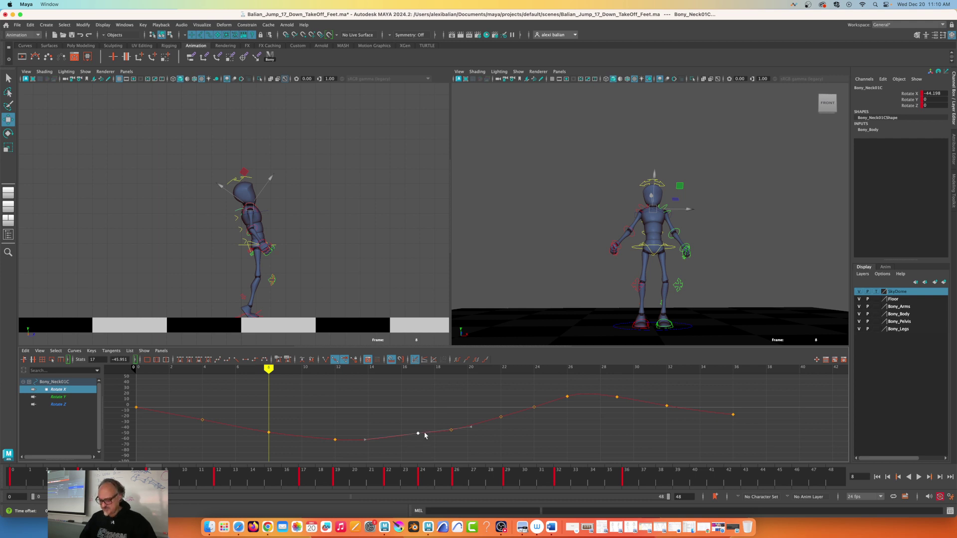
pyautogui.press('.')
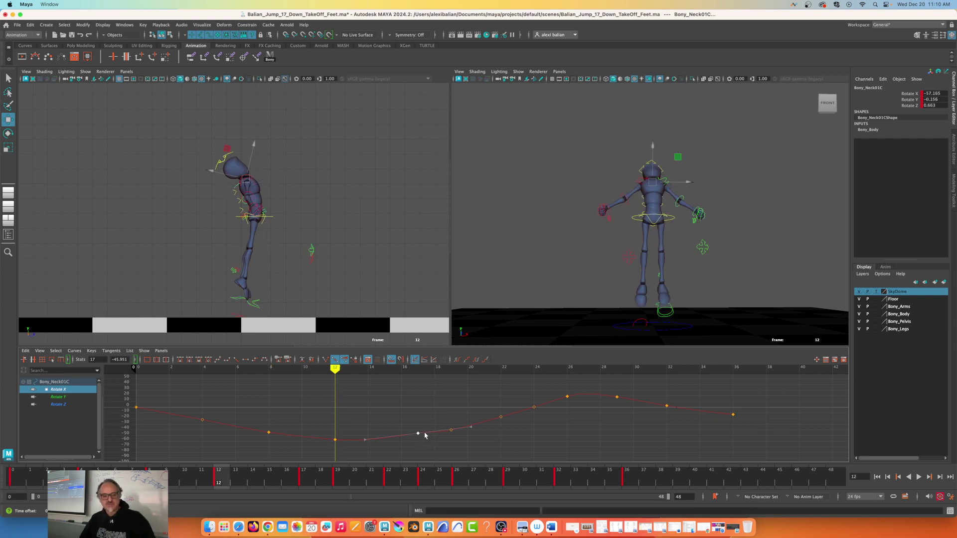
pyautogui.press('.')
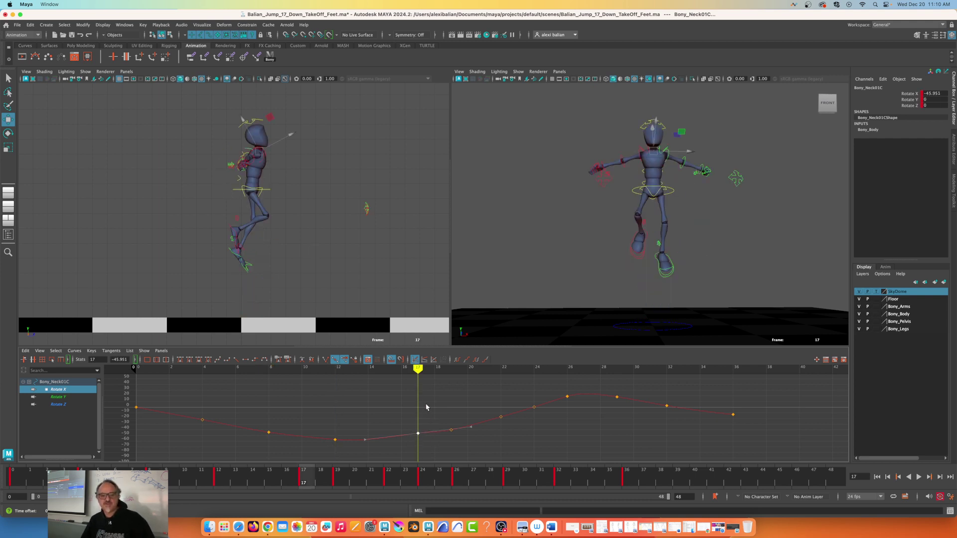
pyautogui.moveTo(419, 397)
pyautogui.mouseDown(button='middle')
pyautogui.moveTo(421, 385)
pyautogui.moveTo(420, 401)
pyautogui.moveTo(420, 393)
pyautogui.mouseUp(button='middle')
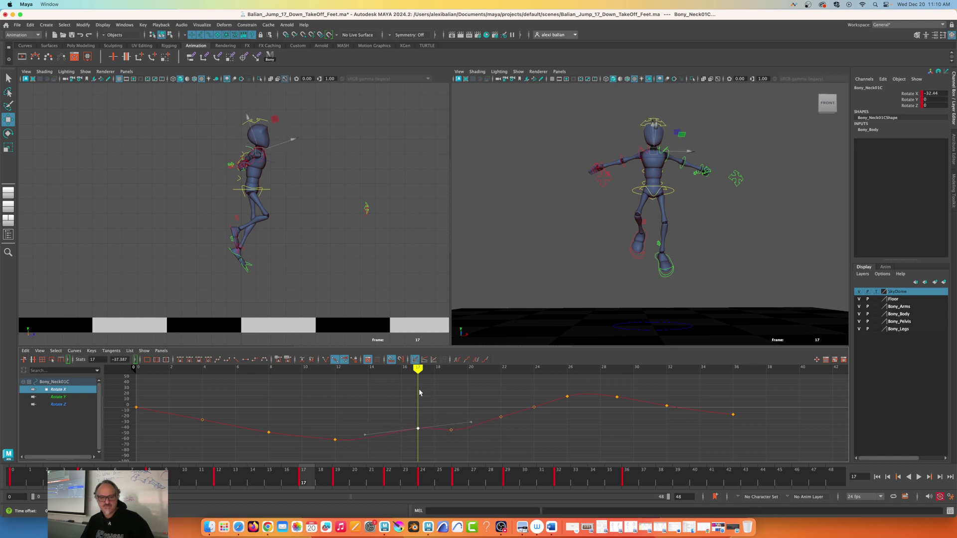
pyautogui.click(366, 435)
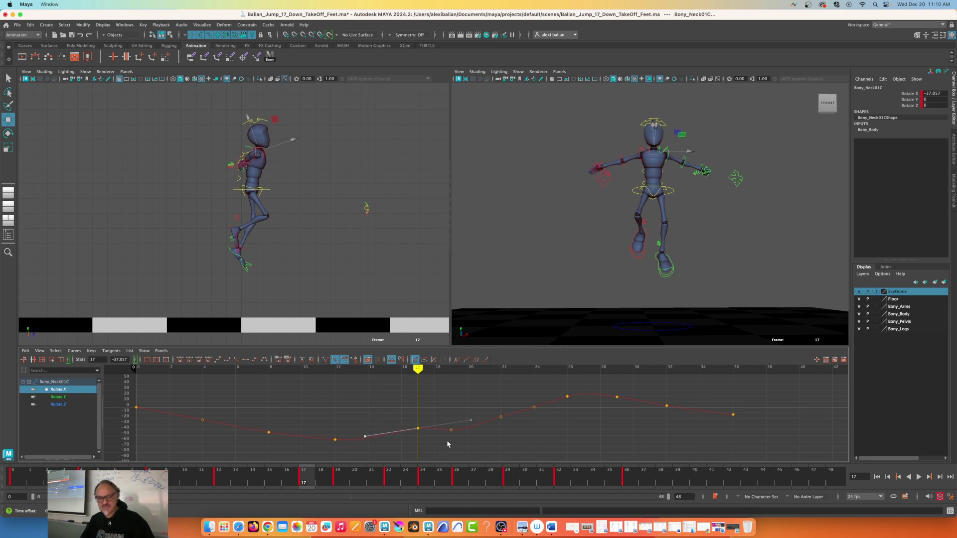
# Step: Raise the neck's Rotate X keys at frames 19 and 22, frame 19 to about -22.9, and smooth the frame 22 tangent
pyautogui.press('.')
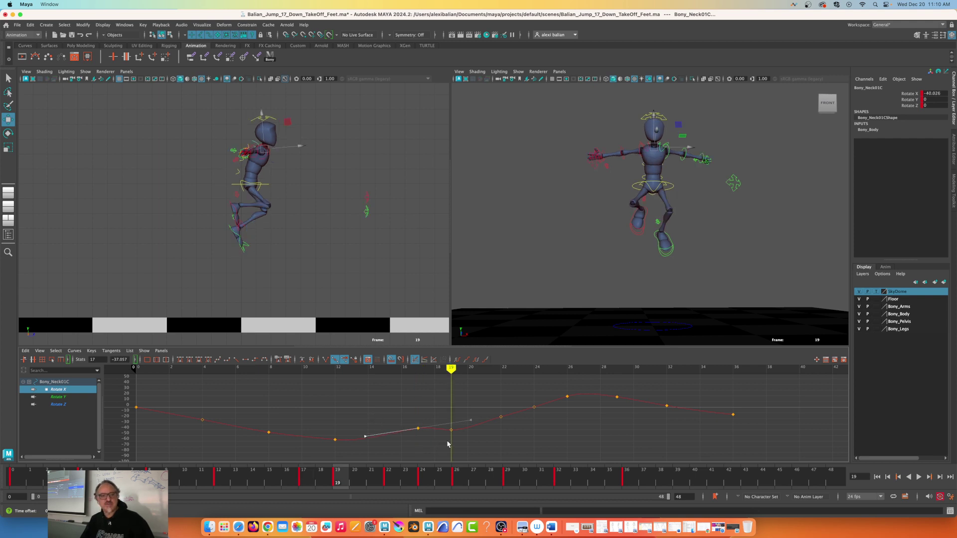
pyautogui.moveTo(443, 397); pyautogui.dragTo(522, 451)
pyautogui.moveTo(471, 419); pyautogui.dragTo(471, 407, button='middle')
pyautogui.moveTo(432, 411); pyautogui.dragTo(449, 446)
pyautogui.moveTo(475, 403)
pyautogui.mouseDown()
pyautogui.moveTo(491, 419)
pyautogui.moveTo(476, 417)
pyautogui.mouseUp()
pyautogui.moveTo(469, 396); pyautogui.dragTo(468, 397, button='middle')
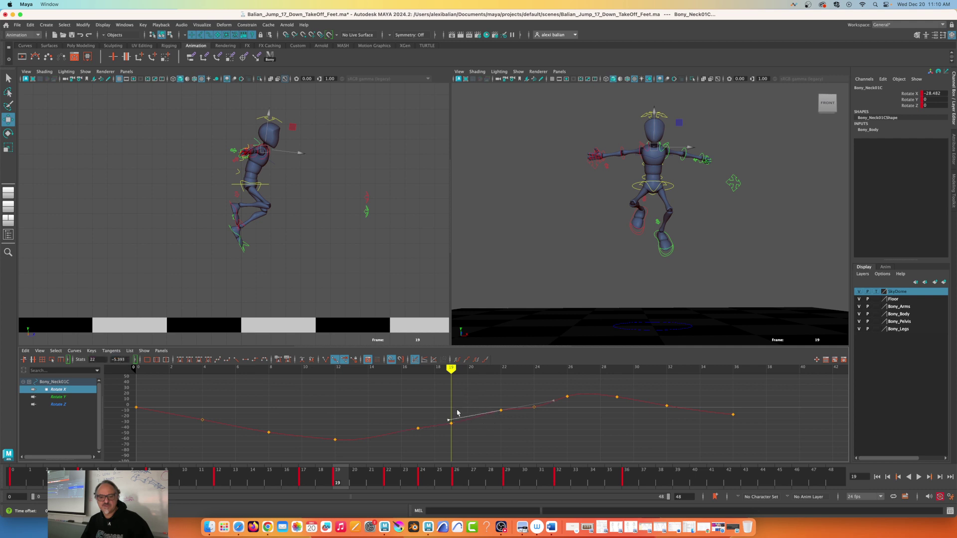
pyautogui.moveTo(435, 408); pyautogui.dragTo(465, 438)
pyautogui.moveTo(453, 414); pyautogui.dragTo(454, 410, button='middle')
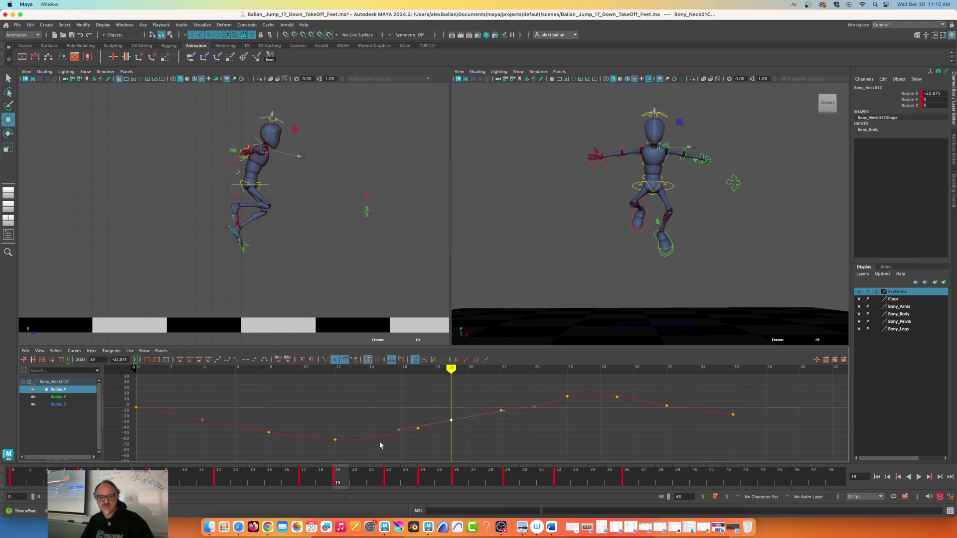
# Step: Raise the neck's Rotate X key at frame 24 to about 8.9 so it lies on the rising curve
pyautogui.press('.')
pyautogui.press('.')
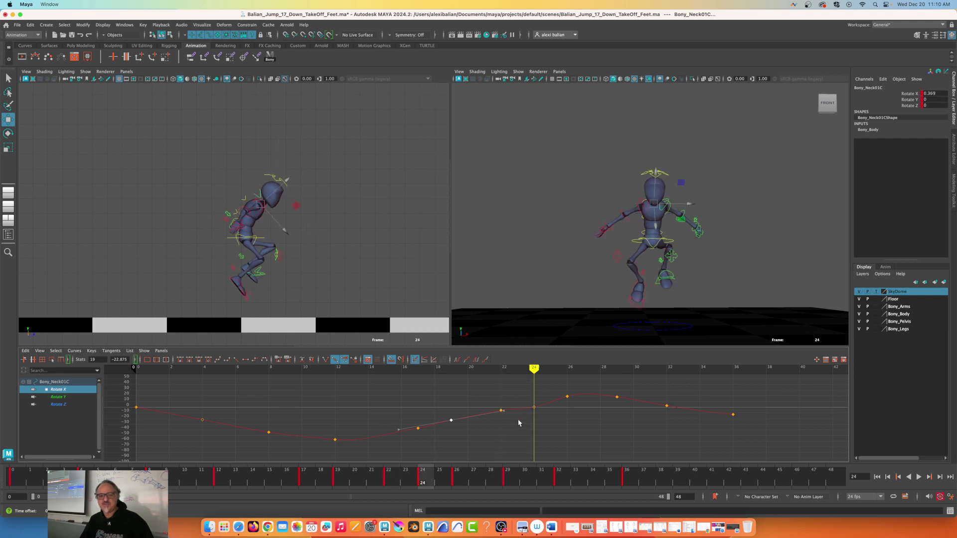
pyautogui.moveTo(524, 392); pyautogui.dragTo(548, 426)
pyautogui.moveTo(532, 384); pyautogui.dragTo(533, 379, button='middle')
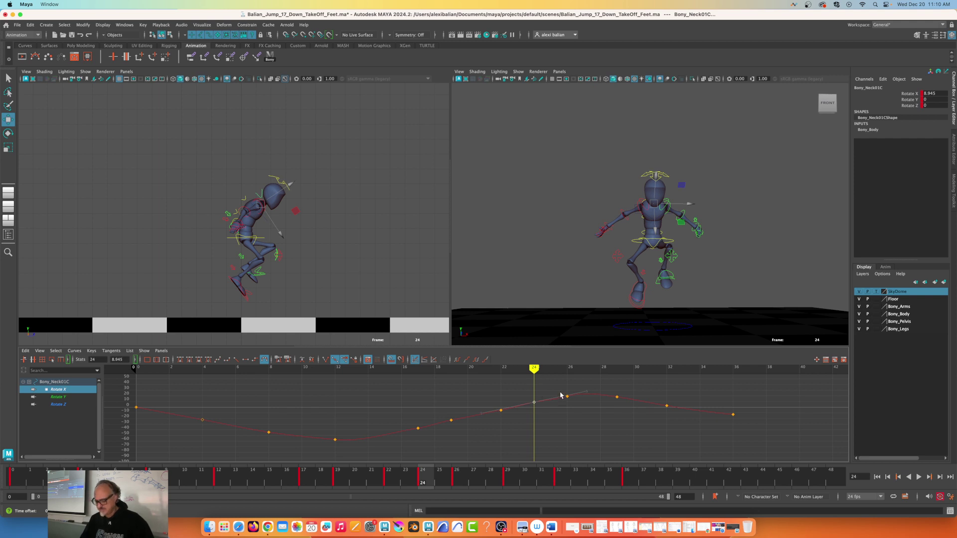
# Step: Flatten the tangent of the neck's Rotate X key at frame 26 slightly to soften the curve's peak
pyautogui.press('.')
pyautogui.moveTo(557, 388); pyautogui.dragTo(578, 410)
pyautogui.click(618, 382)
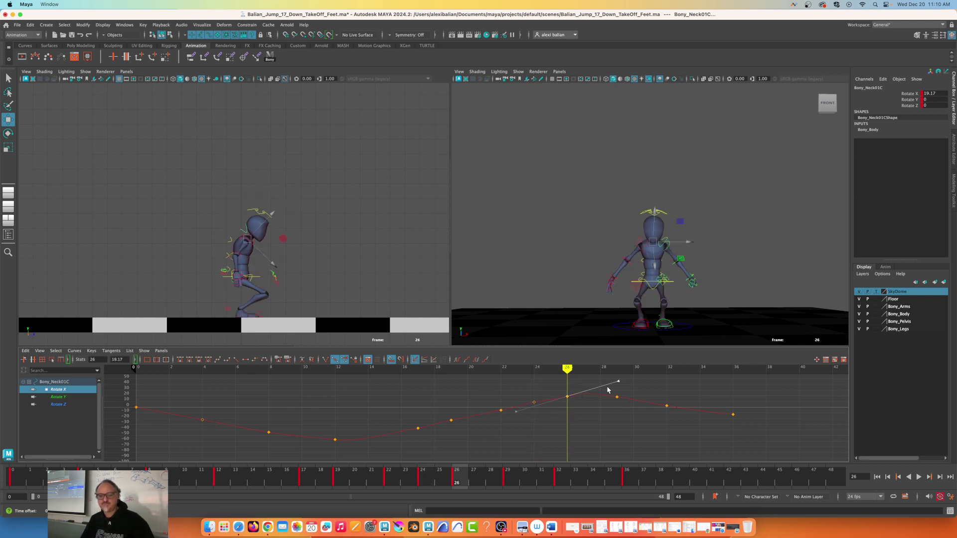
pyautogui.moveTo(614, 387); pyautogui.dragTo(618, 393, button='middle')
pyautogui.click(137, 409)
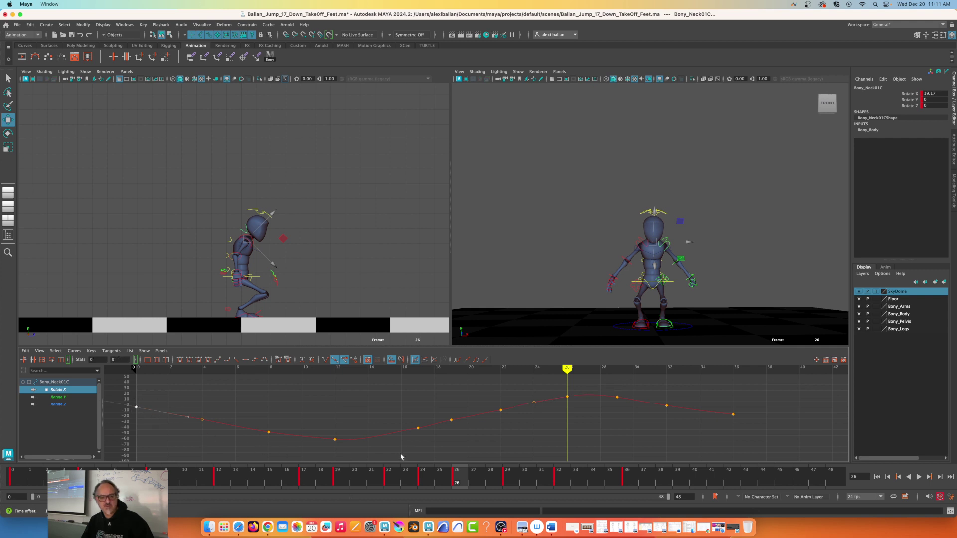
pyautogui.moveTo(420, 435); pyautogui.dragTo(358, 411)
# Step: Raise the neck's Rotate X key at frame 32 to about 6.3
pyautogui.moveTo(774, 412); pyautogui.dragTo(674, 394)
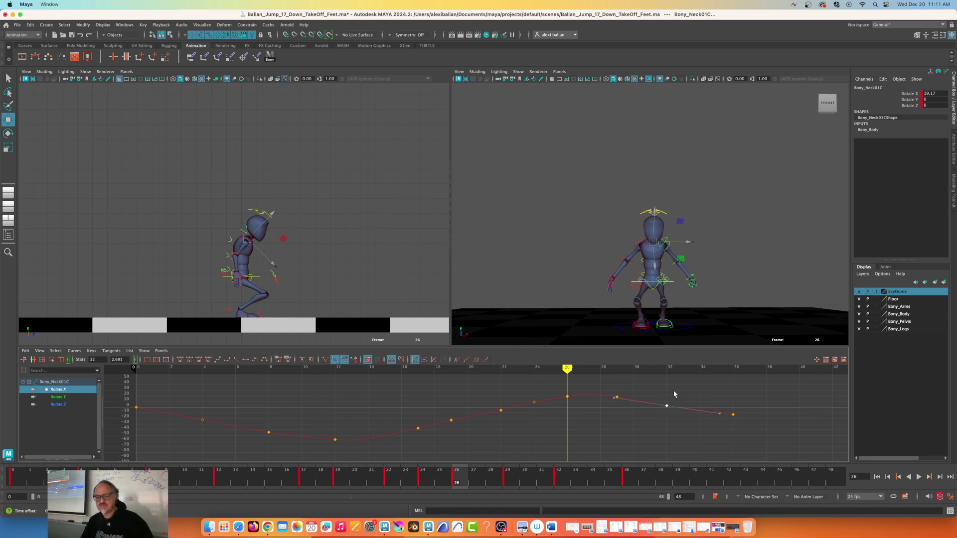
pyautogui.press('.')
pyautogui.press('.')
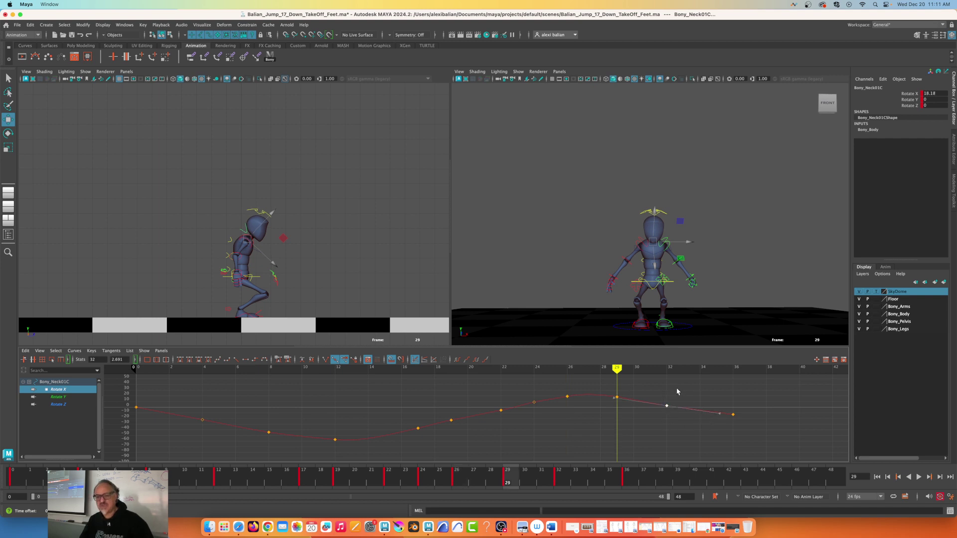
pyautogui.moveTo(678, 394); pyautogui.dragTo(679, 391, button='middle')
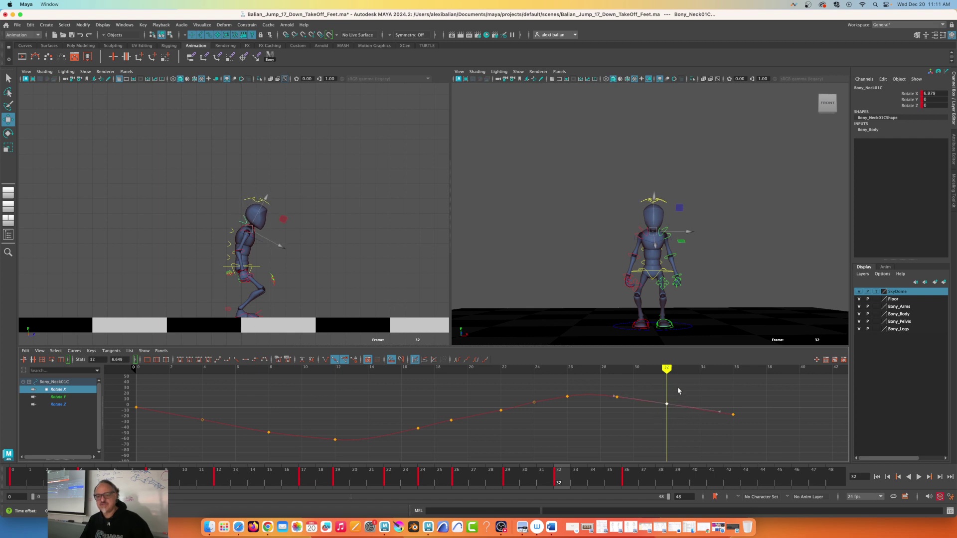
# Step: Play back the jump to review the neck's motion and check its Rotate X keys at frames 4 and 24
pyautogui.click(919, 478)
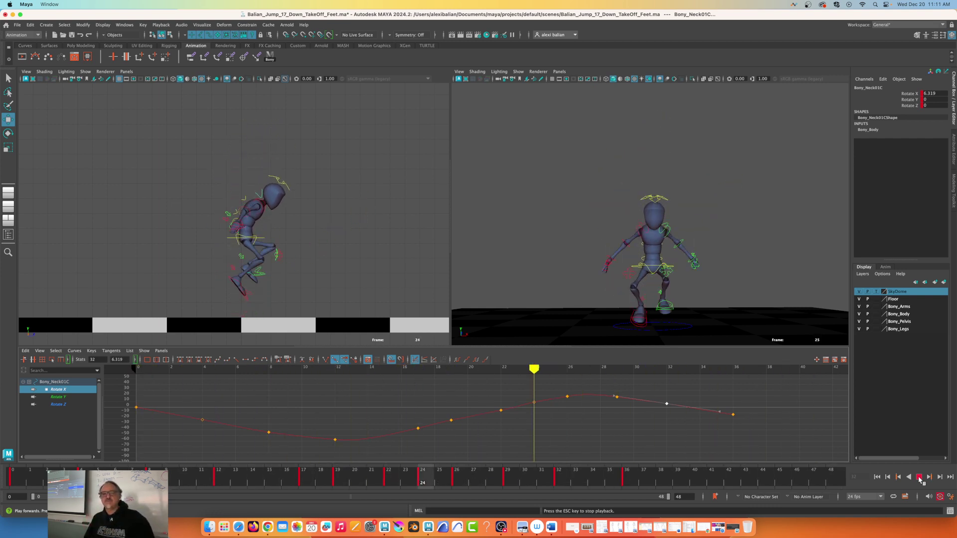
pyautogui.click(920, 477)
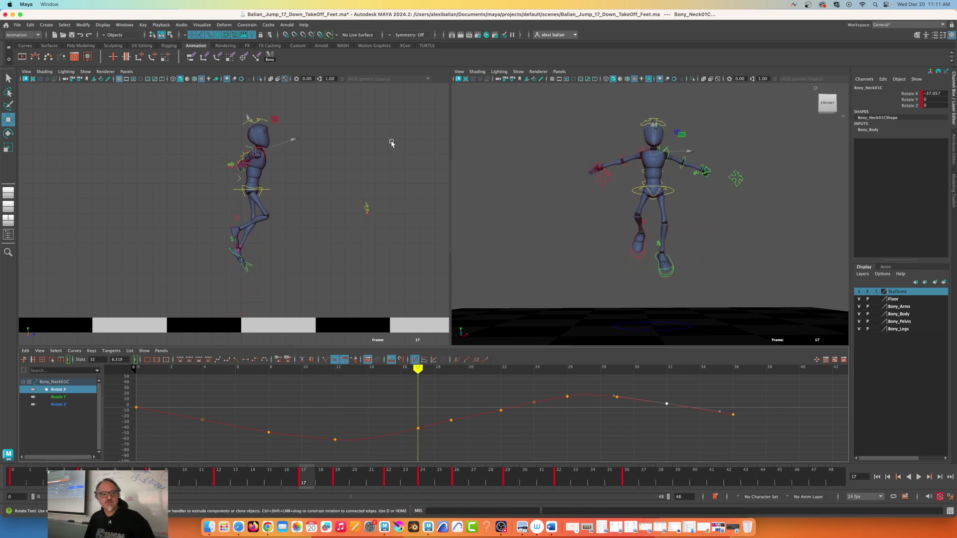
pyautogui.moveTo(166, 396); pyautogui.dragTo(223, 437)
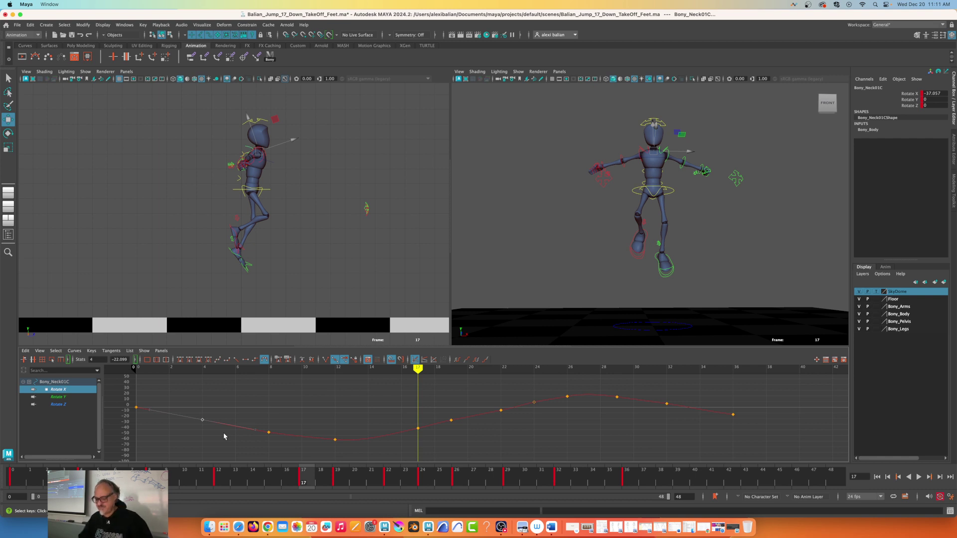
pyautogui.moveTo(523, 394); pyautogui.dragTo(554, 420)
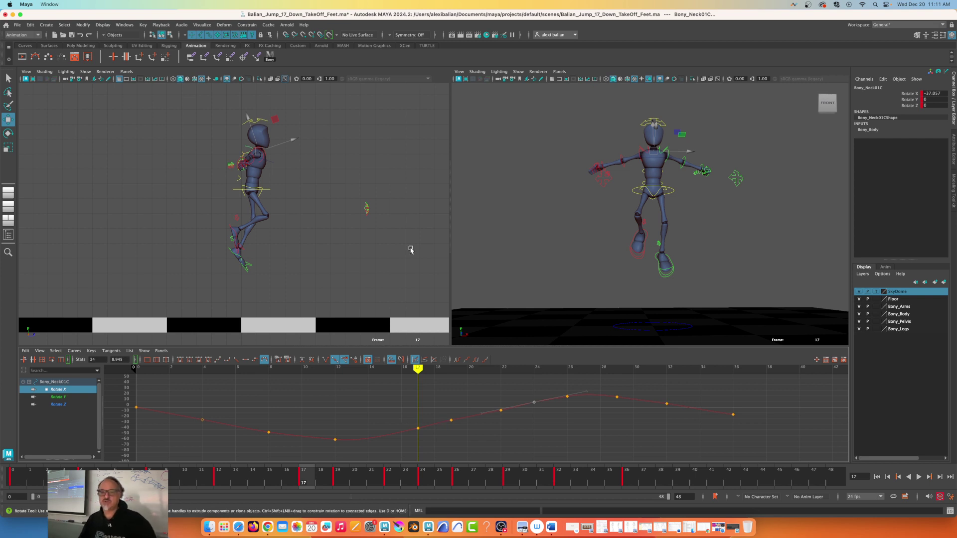
# Step: Isolate the right shoulder control's Rotate Z curve and scrub from frame 17 to frame 26 to examine the arm's motion
pyautogui.click(641, 156)
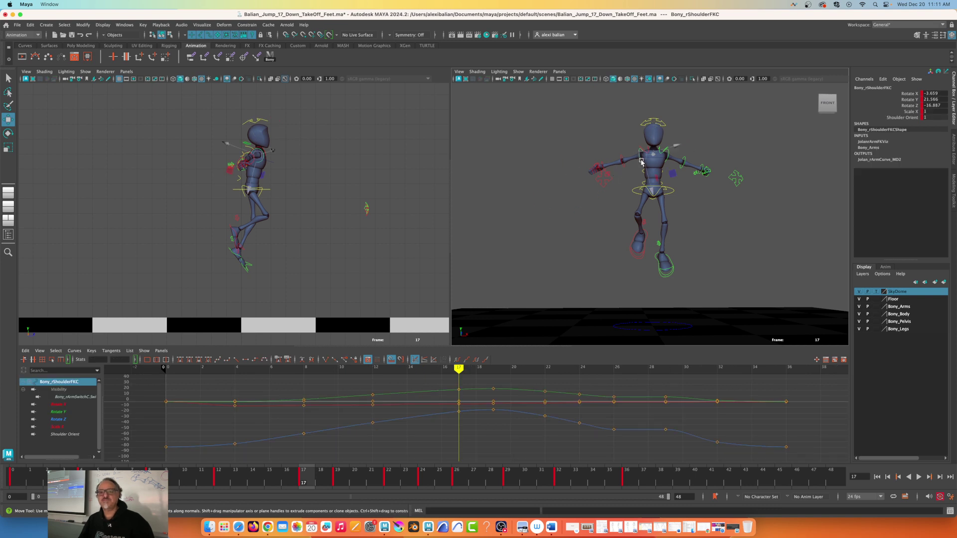
pyautogui.click(9, 134)
pyautogui.click(8, 134)
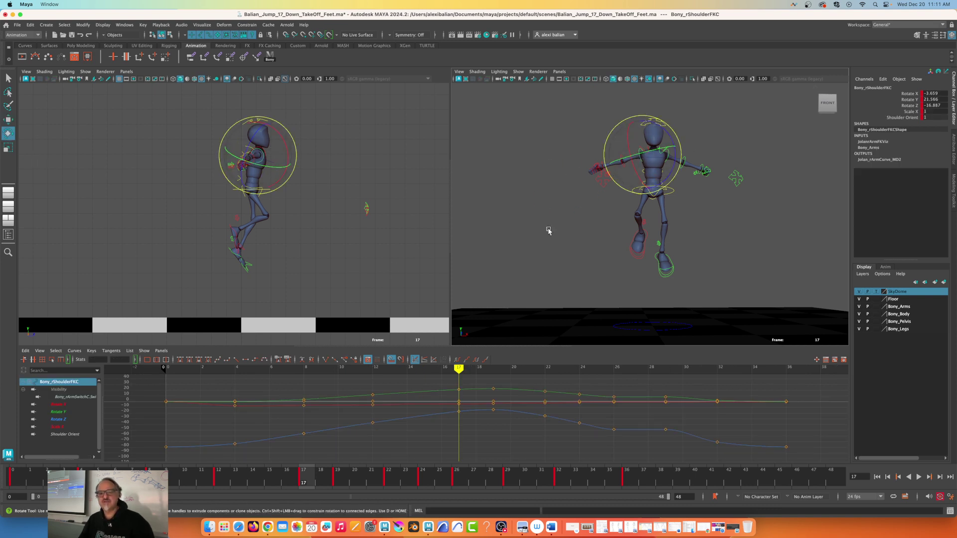
pyautogui.click(58, 420)
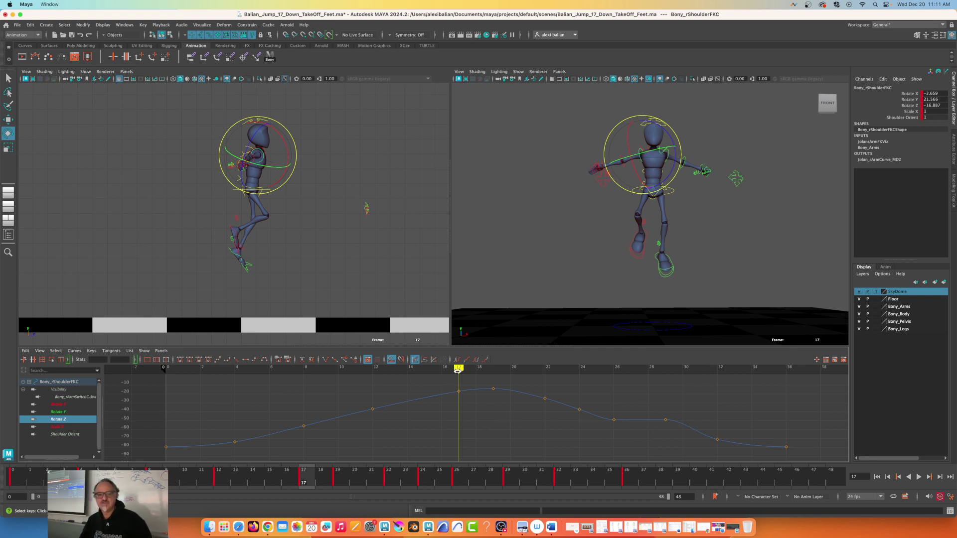
pyautogui.moveTo(458, 370); pyautogui.dragTo(607, 388)
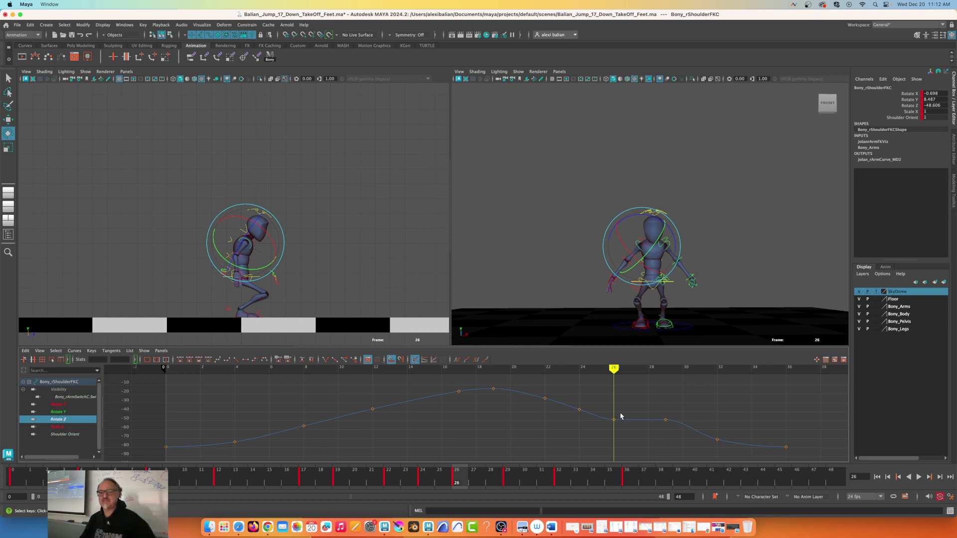
# Step: Isolate the neck control's Rotate X curve and select its keys at frames 8 and 12
pyautogui.click(240, 230)
pyautogui.click(160, 199)
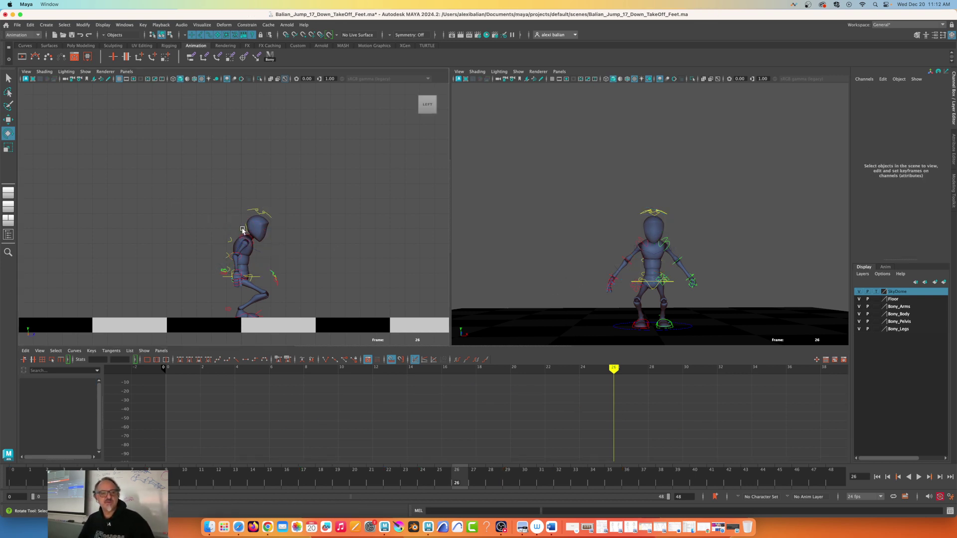
pyautogui.click(240, 231)
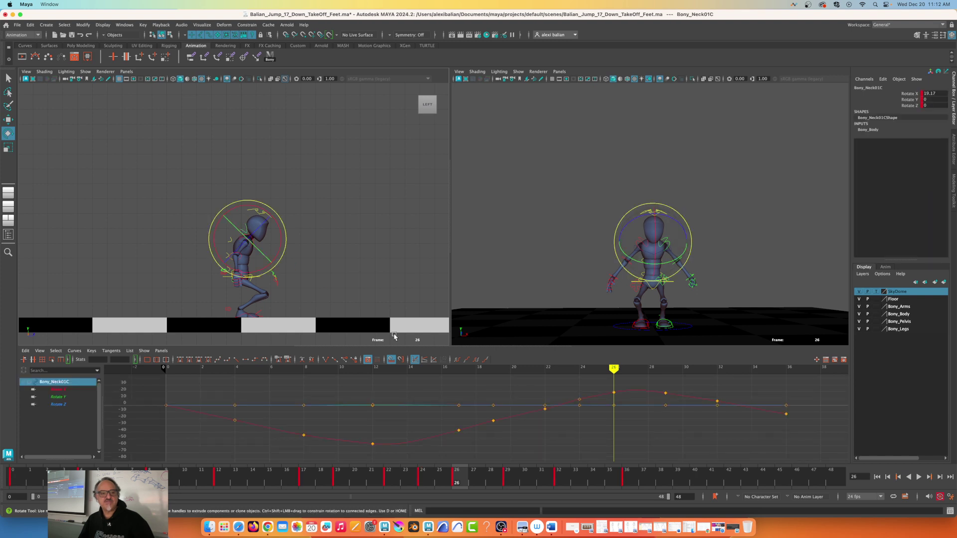
pyautogui.click(59, 390)
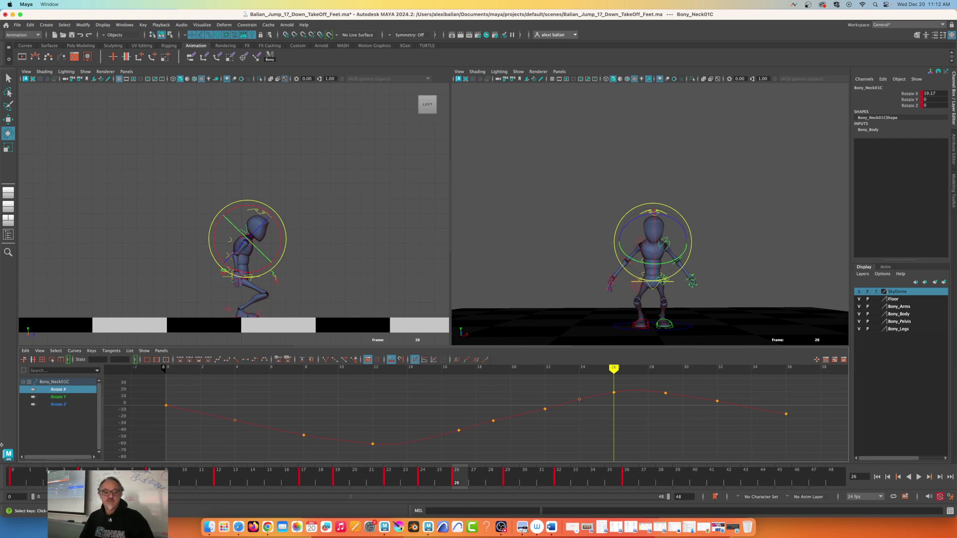
pyautogui.moveTo(292, 406); pyautogui.dragTo(458, 455)
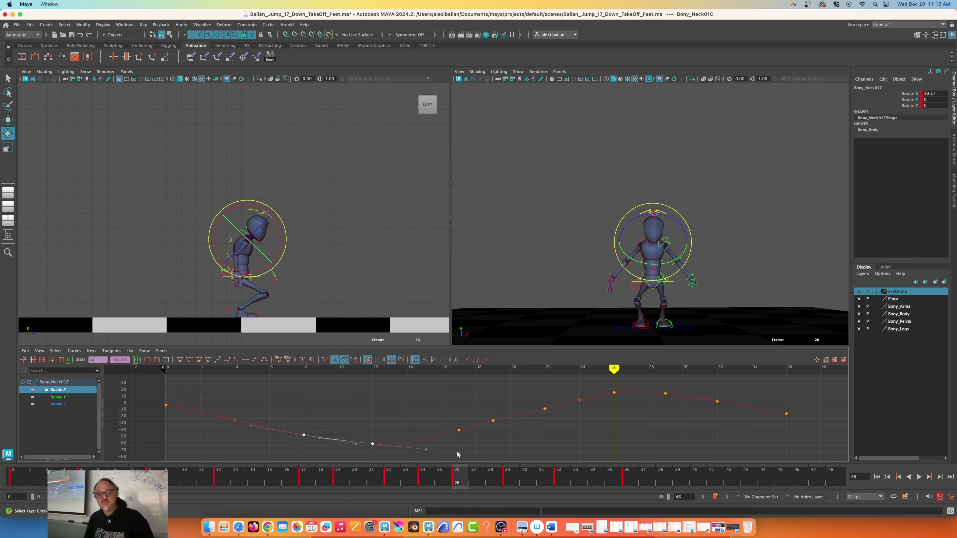